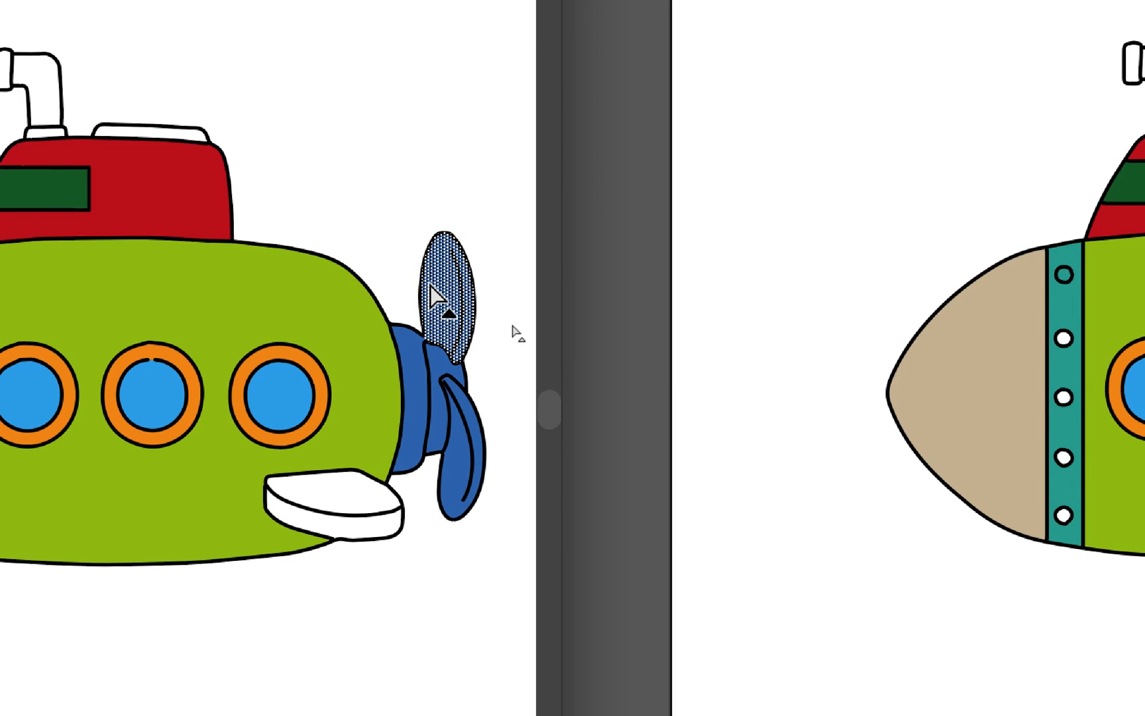
Select the submarine's red cabin face with Live Paint Selection and display the Swatches panel (Nuancier)
{"action": "left_click", "coordinate": [422, 325]}
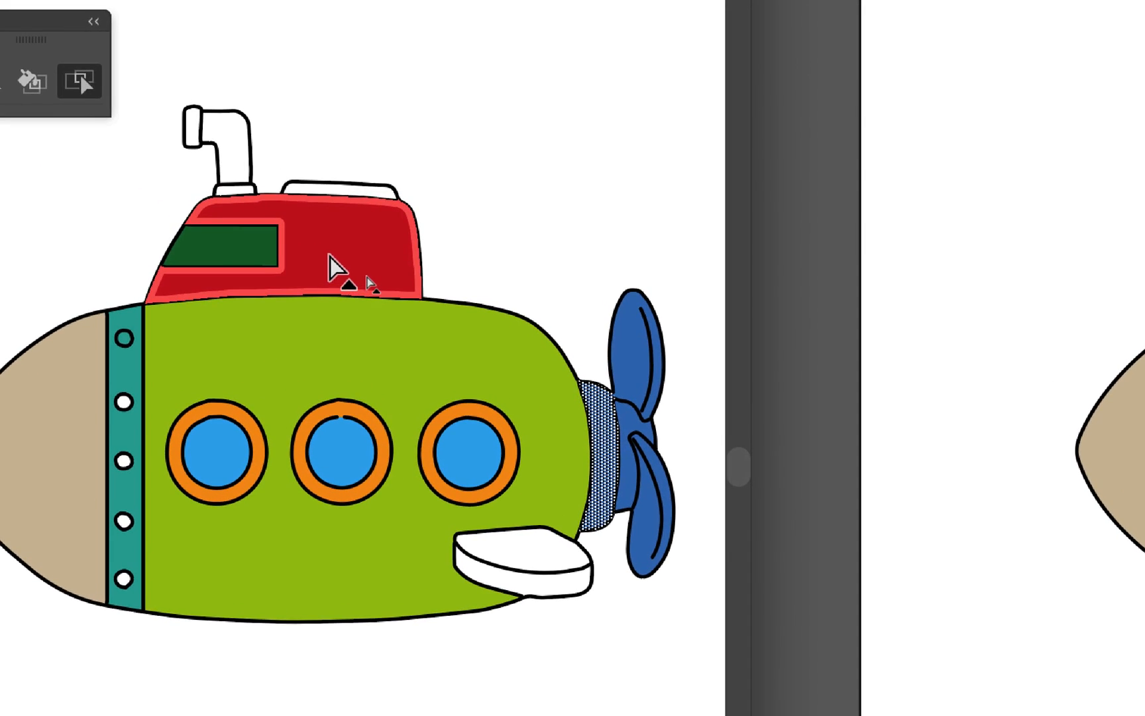
{"action": "left_click", "coordinate": [197, 127]}
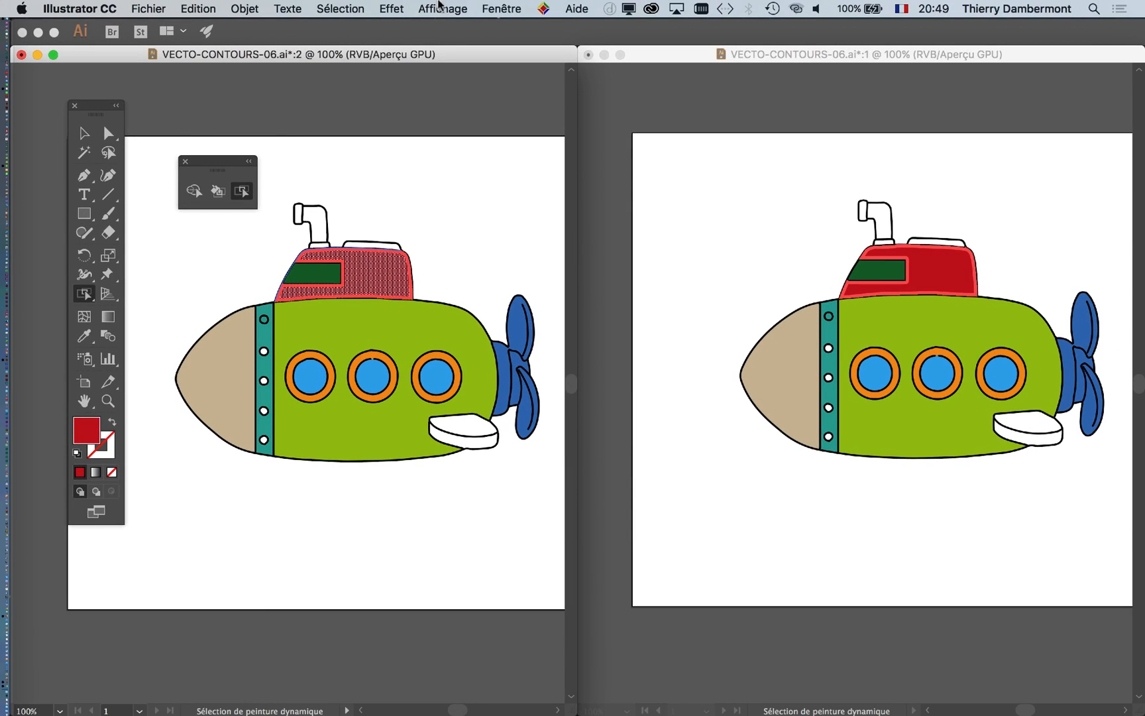
{"action": "left_click", "coordinate": [501, 8]}
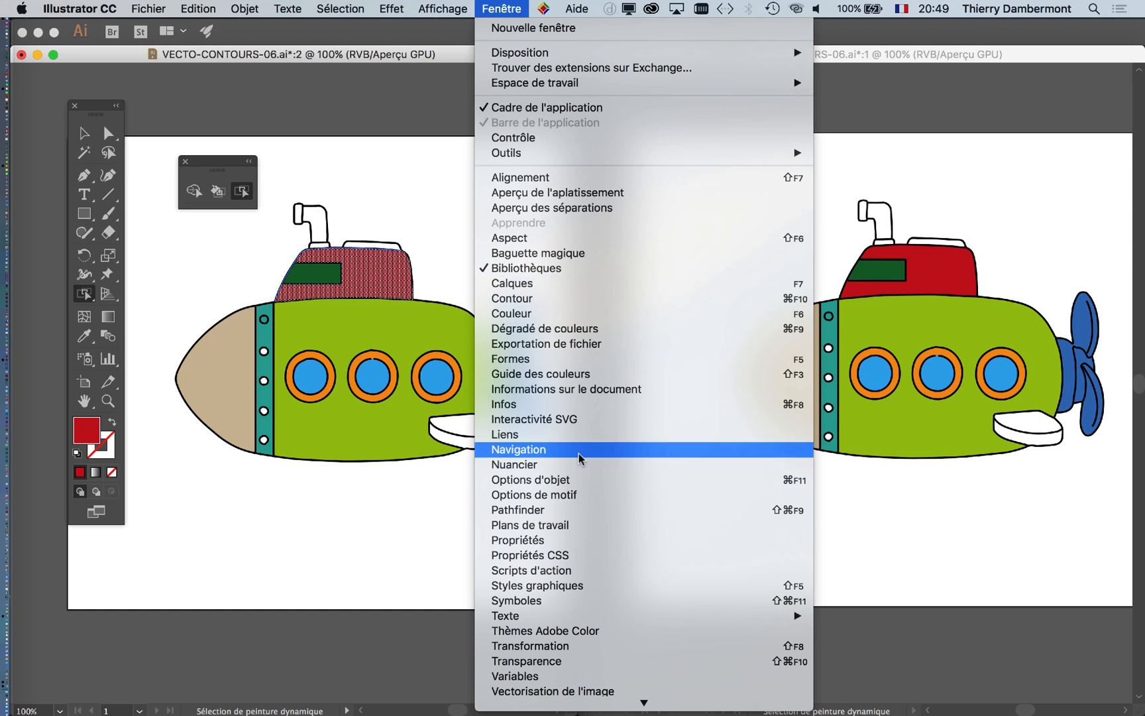
{"action": "left_click", "coordinate": [507, 466]}
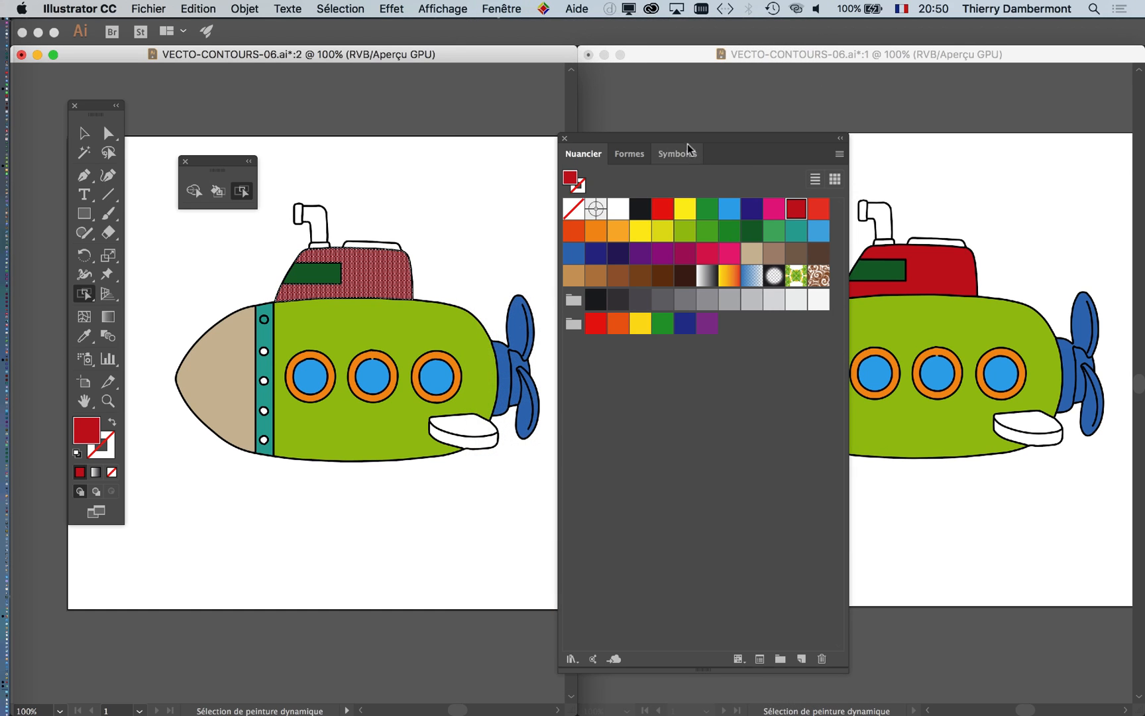
{"action": "left_click_drag", "start_coordinate": [623, 165], "coordinate": [586, 170]}
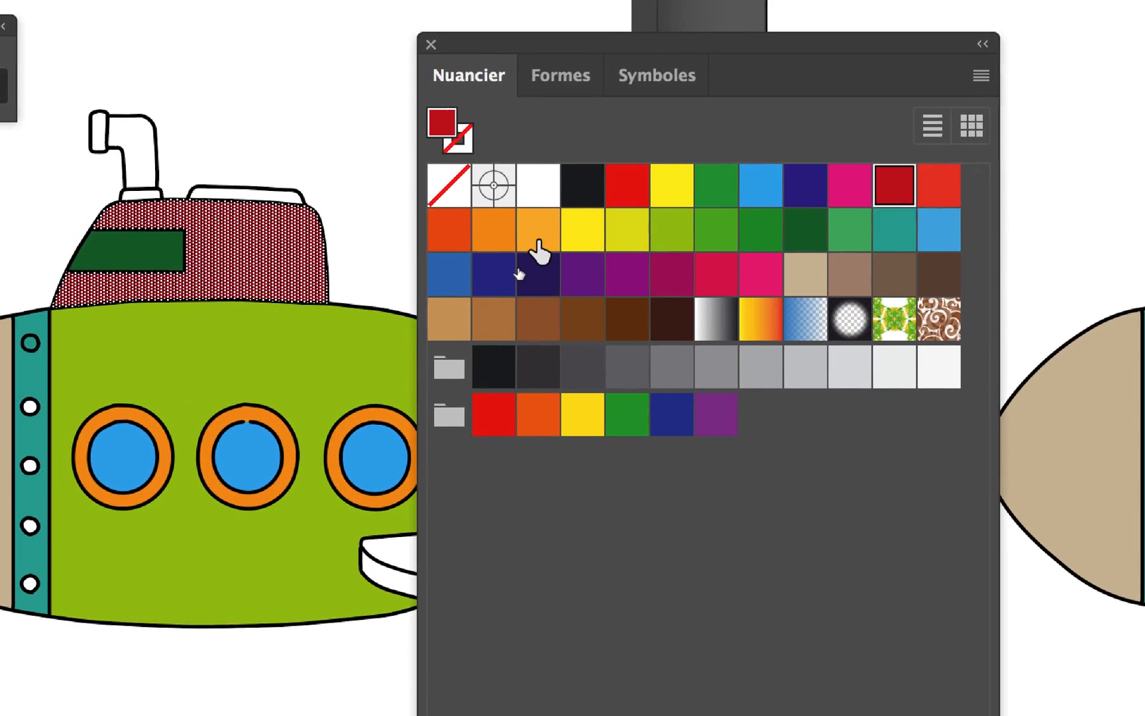
Recolour the submarine's cabin face dark blue and its green hull face magenta using the swatches
{"action": "left_click", "coordinate": [454, 358]}
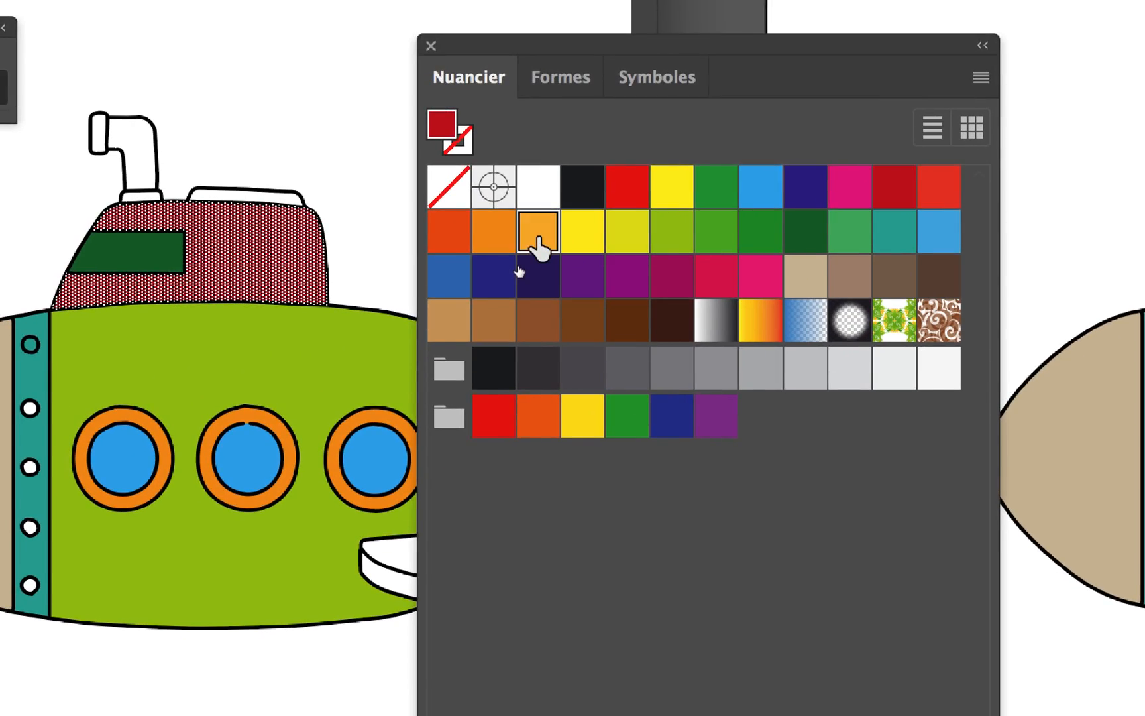
{"action": "left_click", "coordinate": [520, 242]}
{"action": "left_click", "coordinate": [486, 231]}
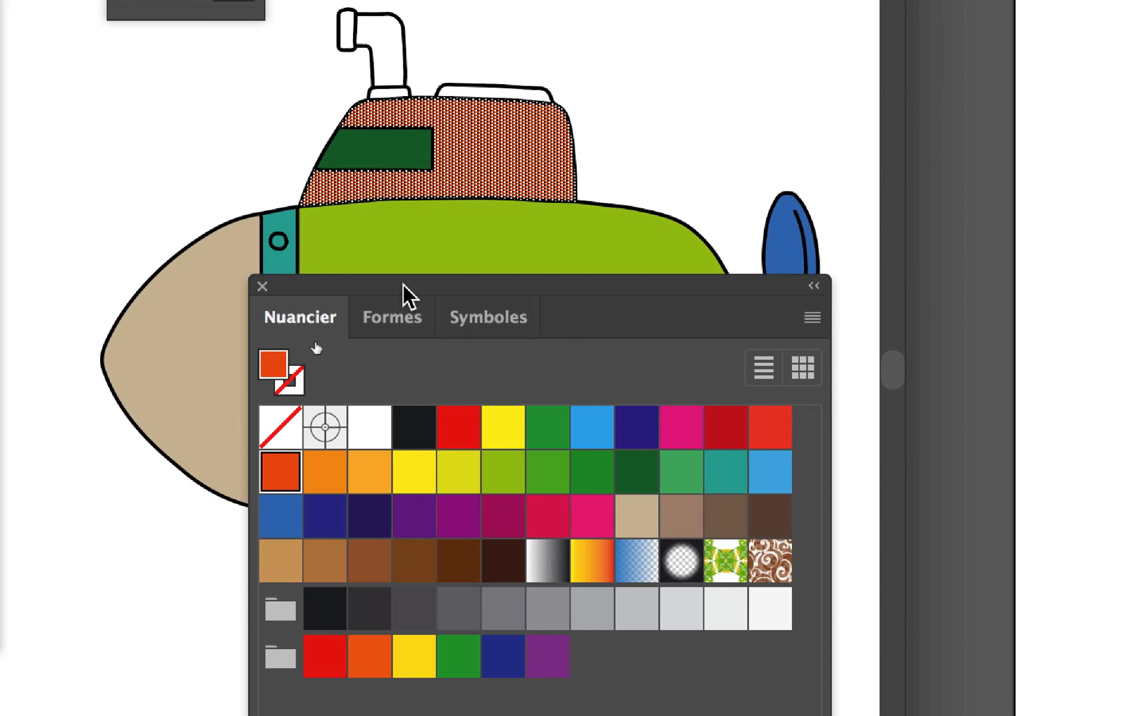
{"action": "left_click", "coordinate": [636, 427]}
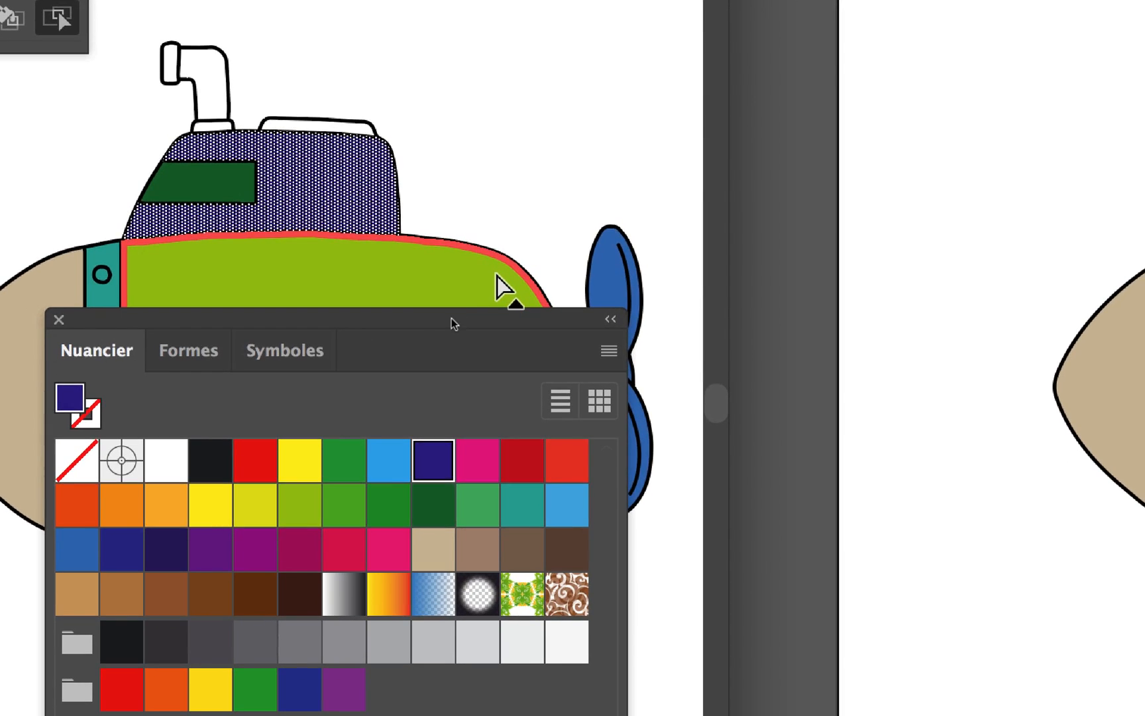
{"action": "left_click", "coordinate": [504, 286]}
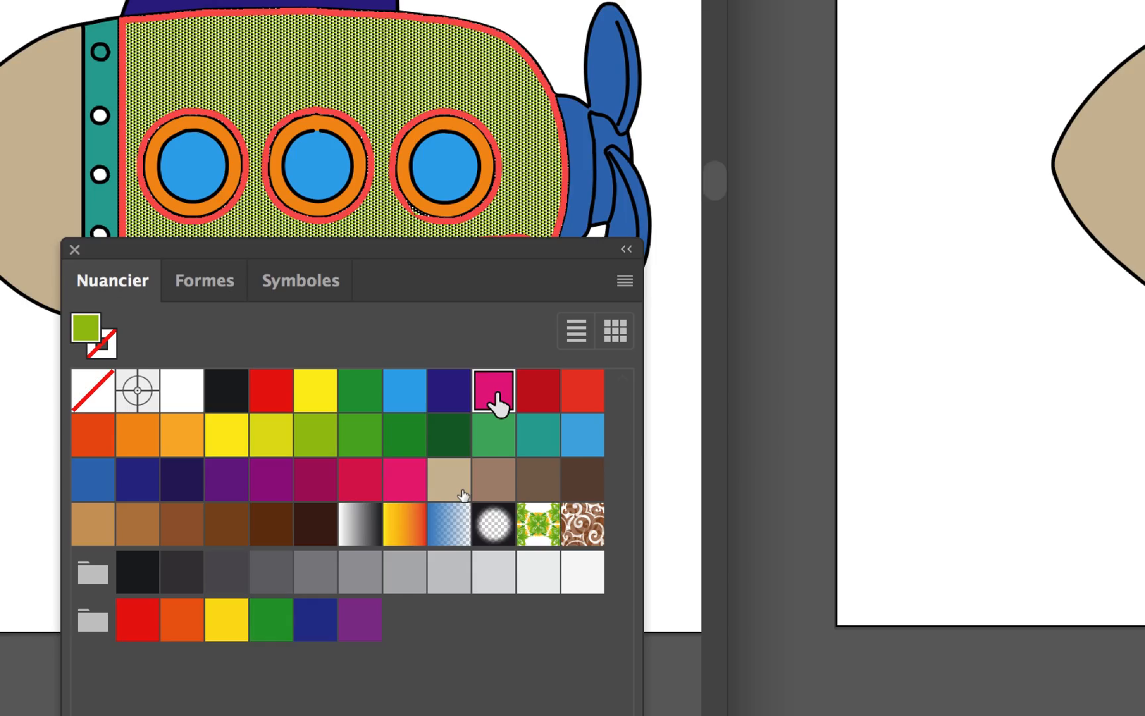
{"action": "left_click", "coordinate": [622, 607]}
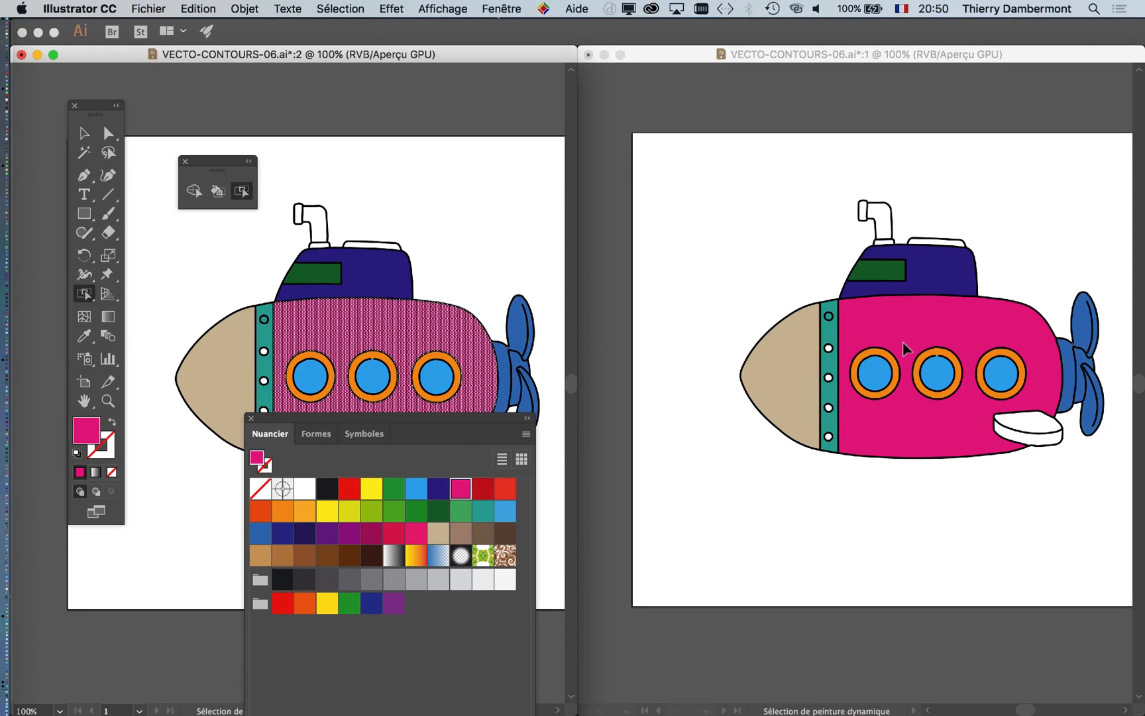
Close the second document window and the swatches, and enlarge the remaining window to the full screen width
{"action": "left_click", "coordinate": [588, 54]}
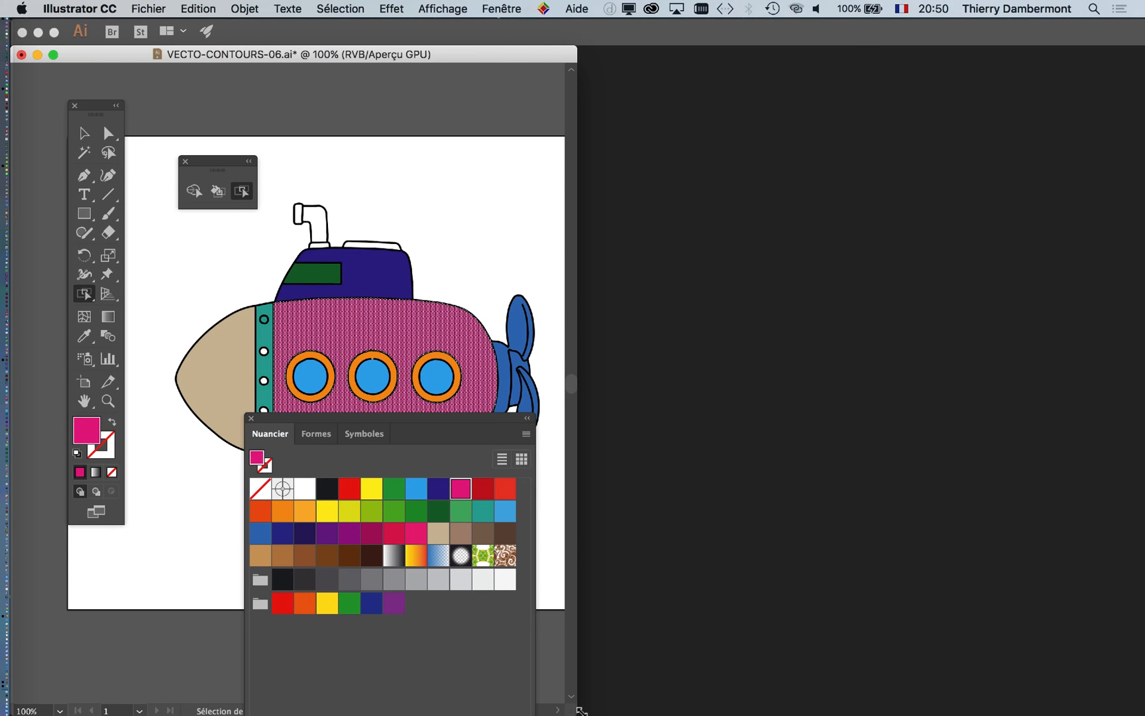
{"action": "left_click_drag", "start_coordinate": [571, 712], "coordinate": [1140, 713]}
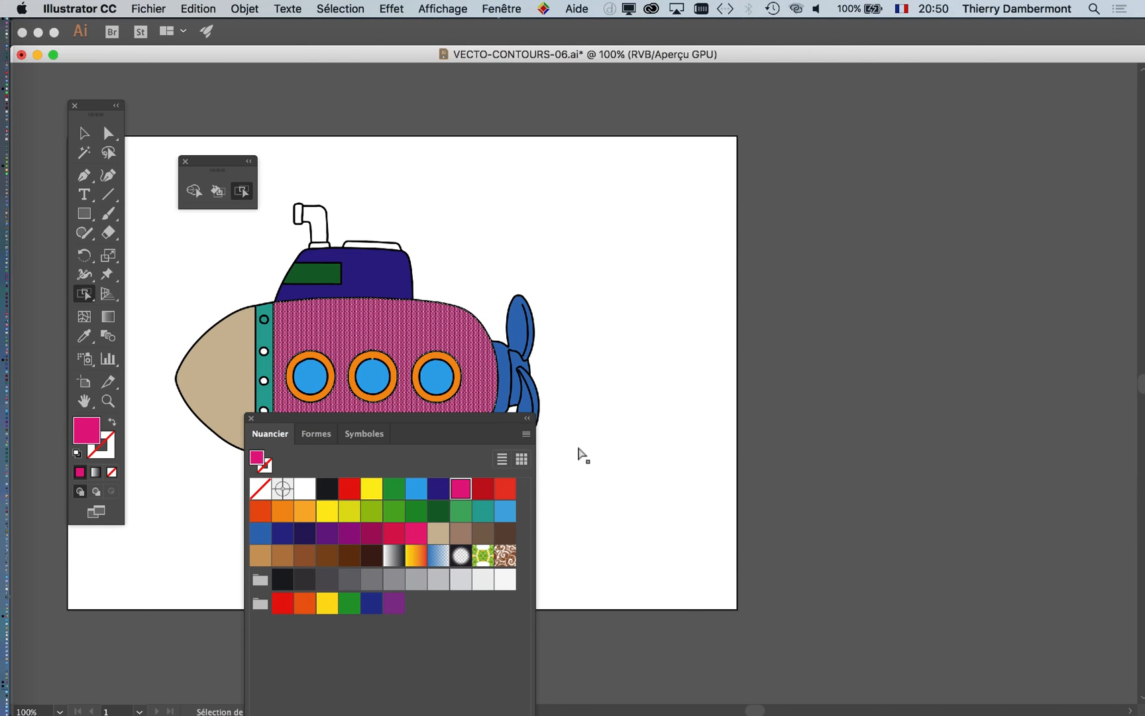
{"action": "left_click", "coordinate": [249, 419]}
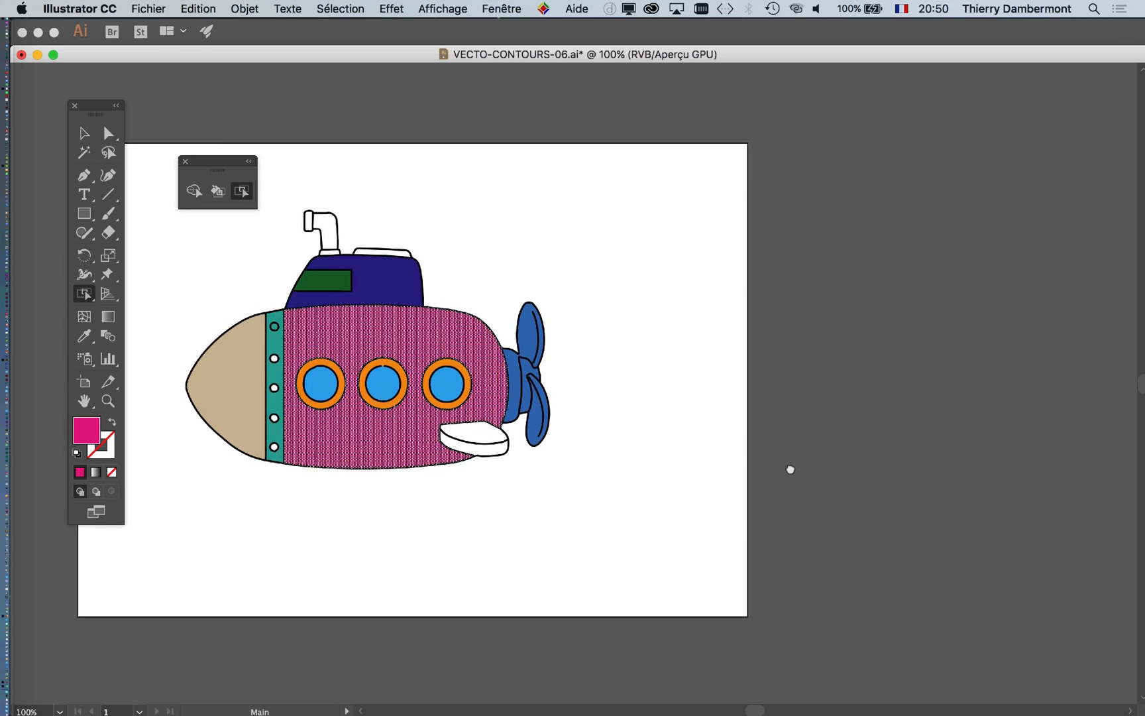
{"action": "left_click_drag", "start_coordinate": [790, 468], "coordinate": [966, 468]}
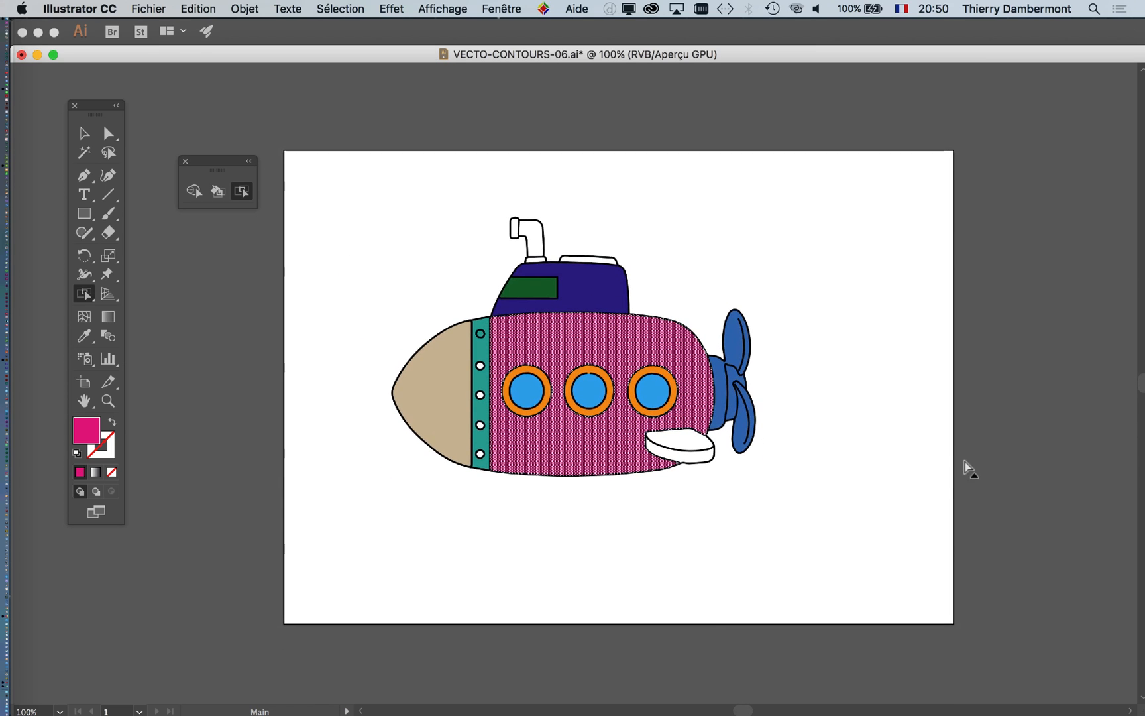
Select the beige nose cone face and open a new window of the same document
{"action": "left_click", "coordinate": [460, 387]}
{"action": "left_click", "coordinate": [443, 9]}
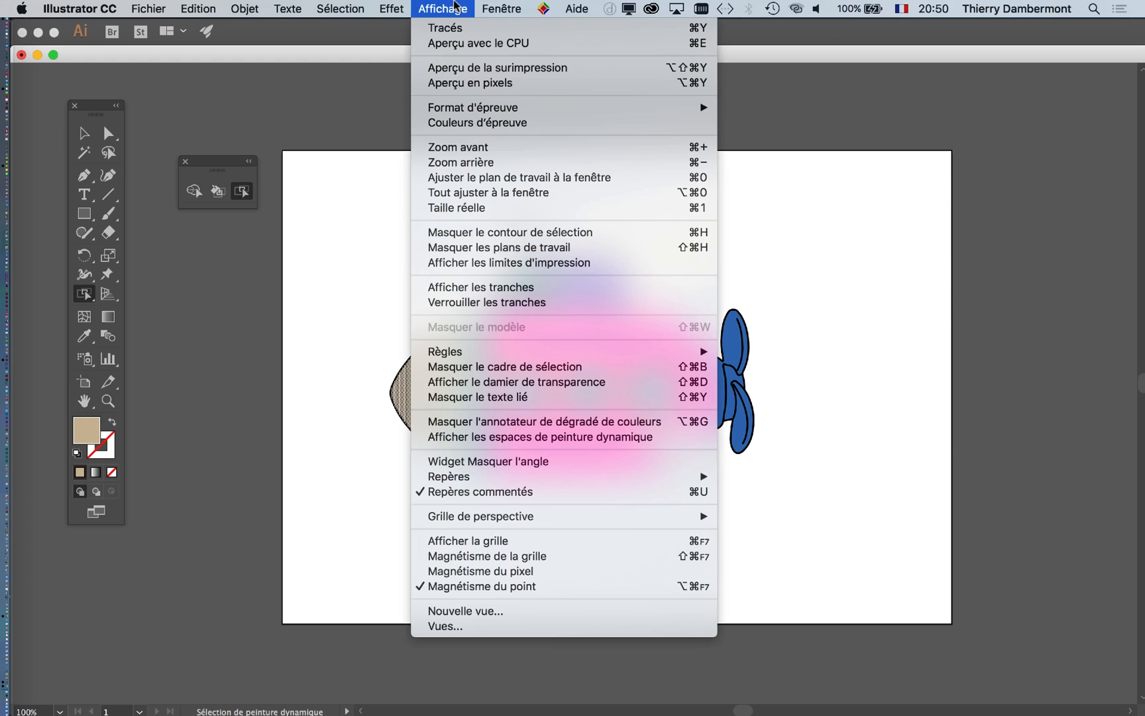
{"action": "mouse_move", "coordinate": [501, 8]}
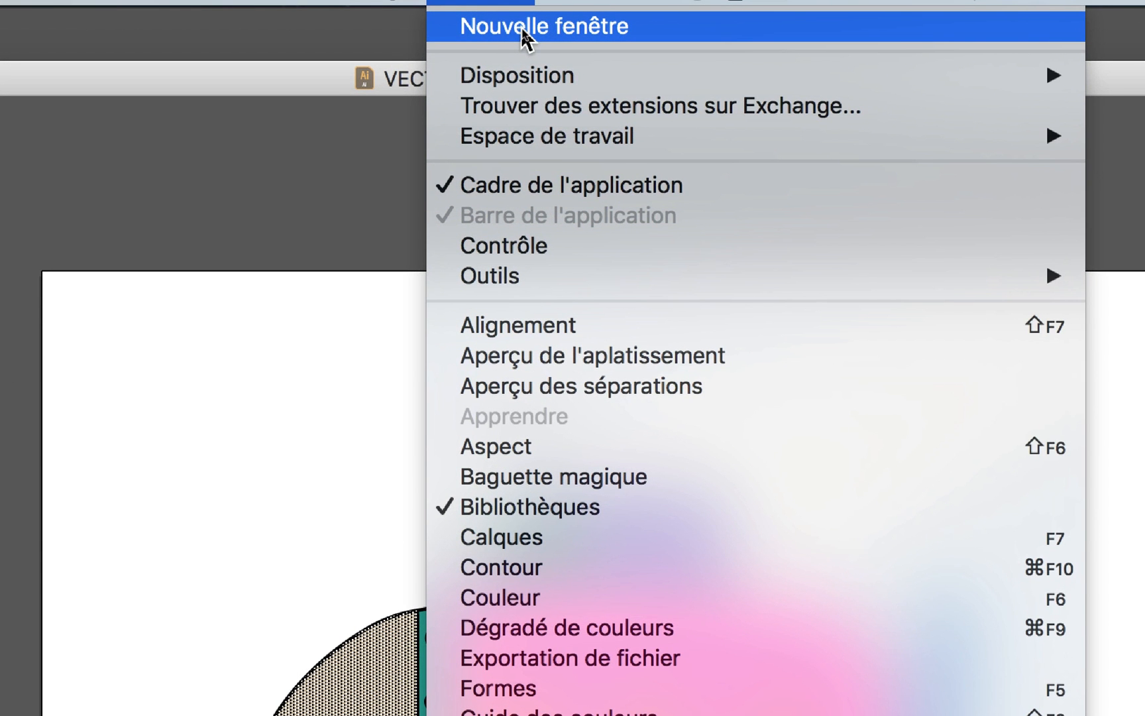
{"action": "left_click", "coordinate": [524, 30]}
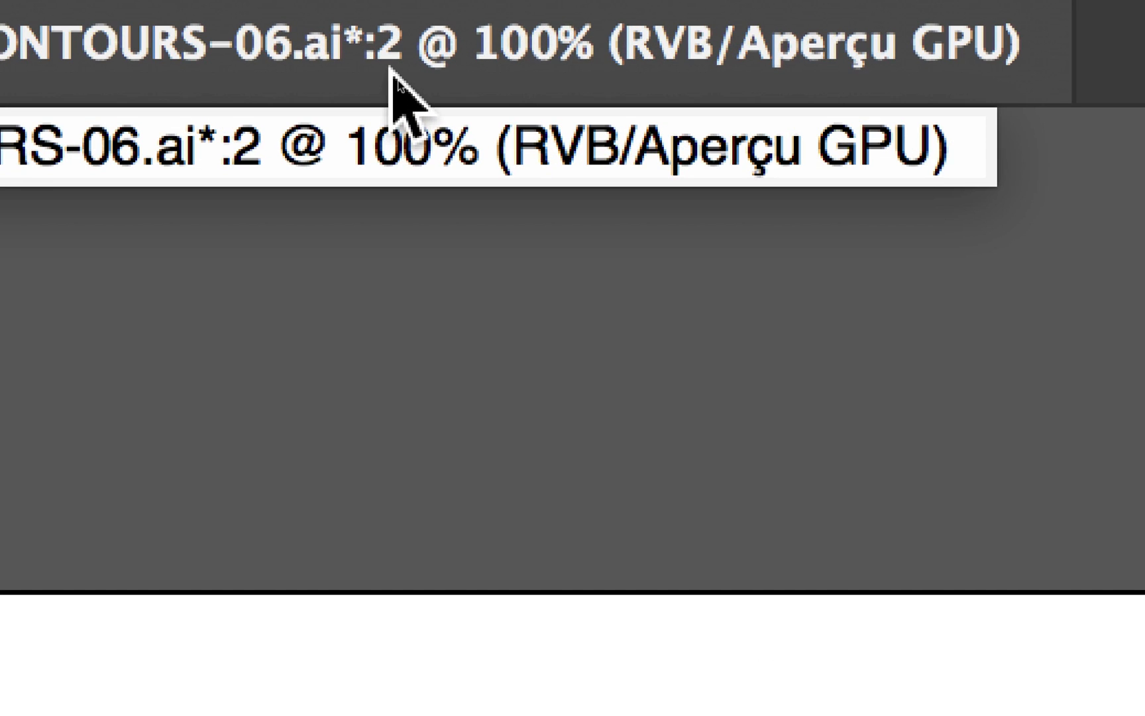
Switch back and forth between the two windows of VECTO-CONTOURS-06.ai to compare their content
{"action": "left_click", "coordinate": [150, 74]}
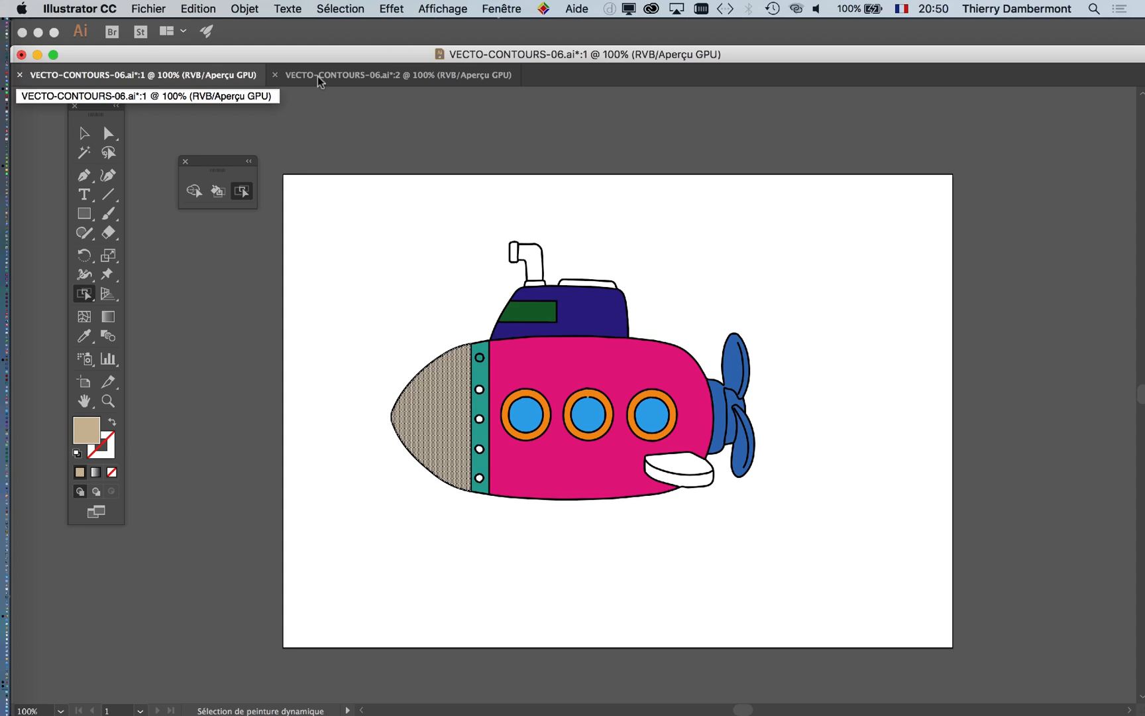
{"action": "left_click", "coordinate": [318, 77]}
{"action": "left_click", "coordinate": [205, 77]}
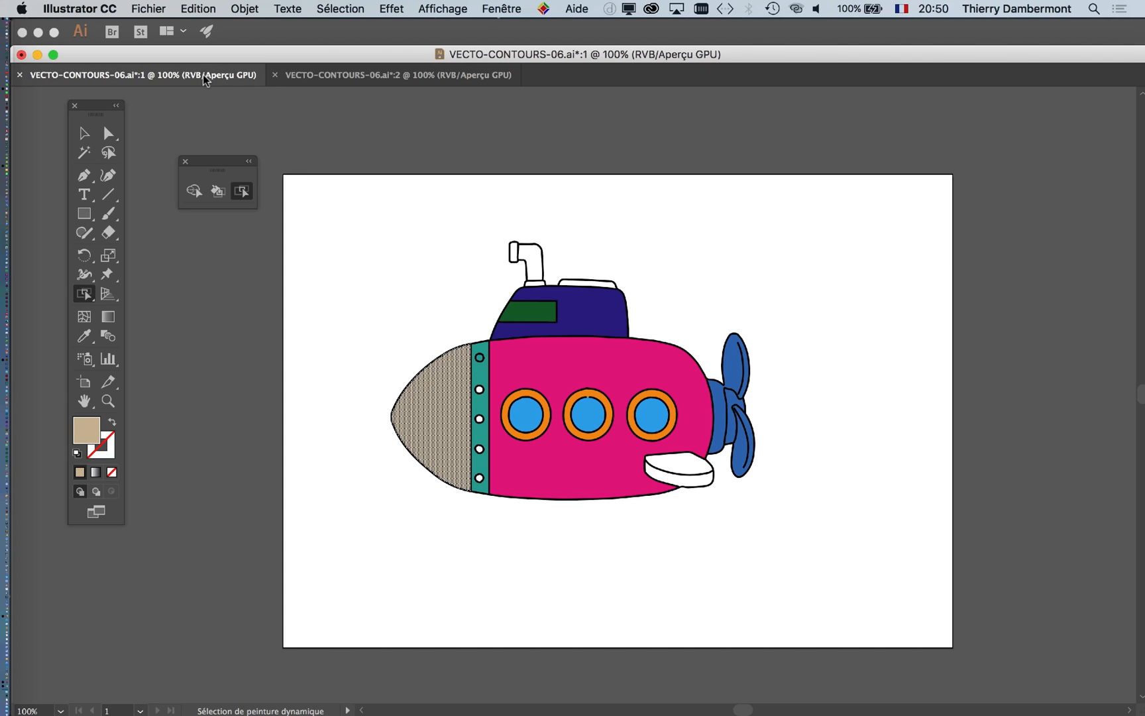
{"action": "left_click", "coordinate": [335, 81]}
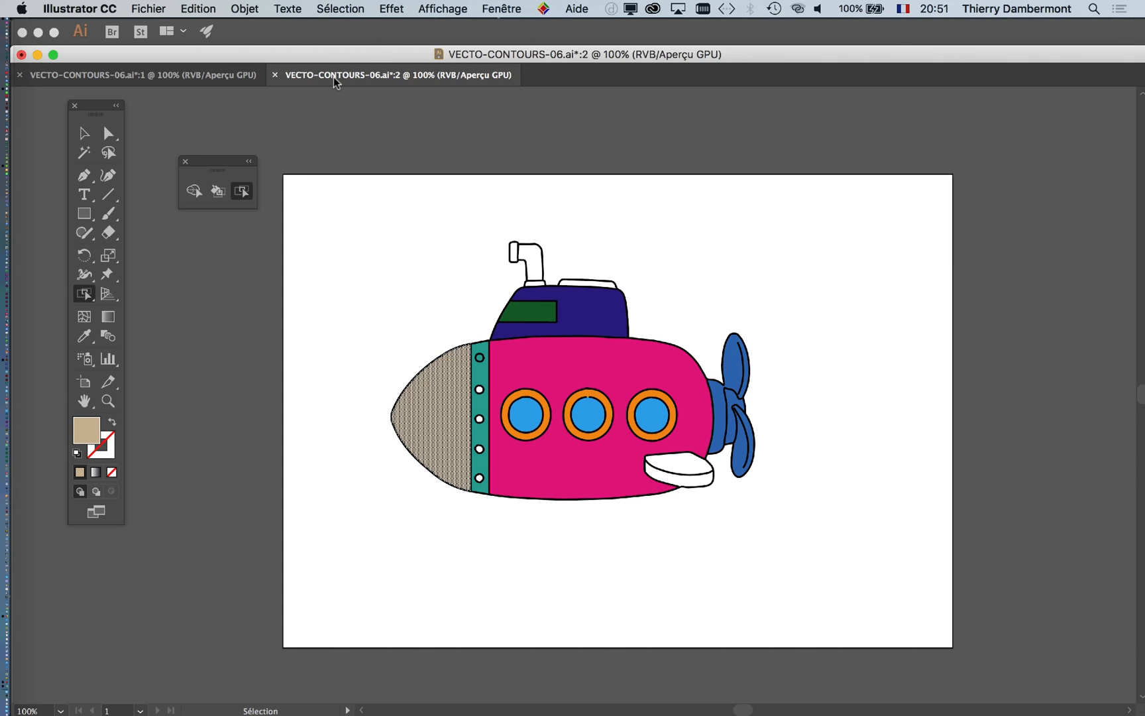
Float all document windows and move them apart so that both can be seen separately
{"action": "left_click", "coordinate": [494, 7]}
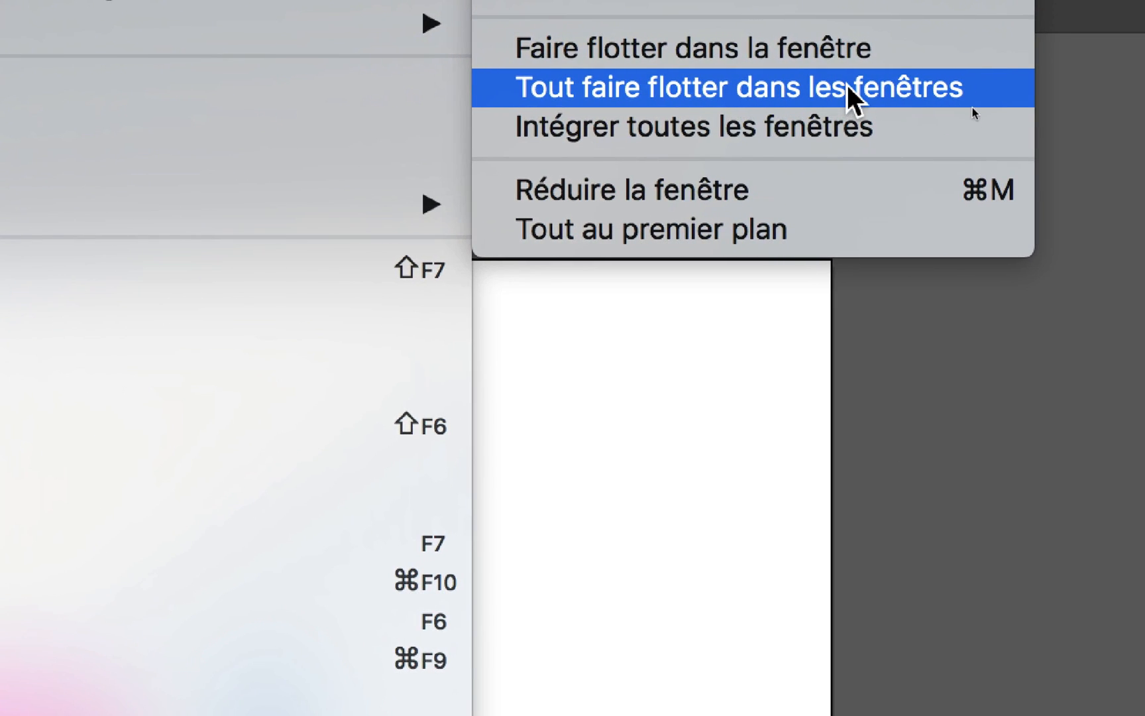
{"action": "left_click", "coordinate": [990, 90]}
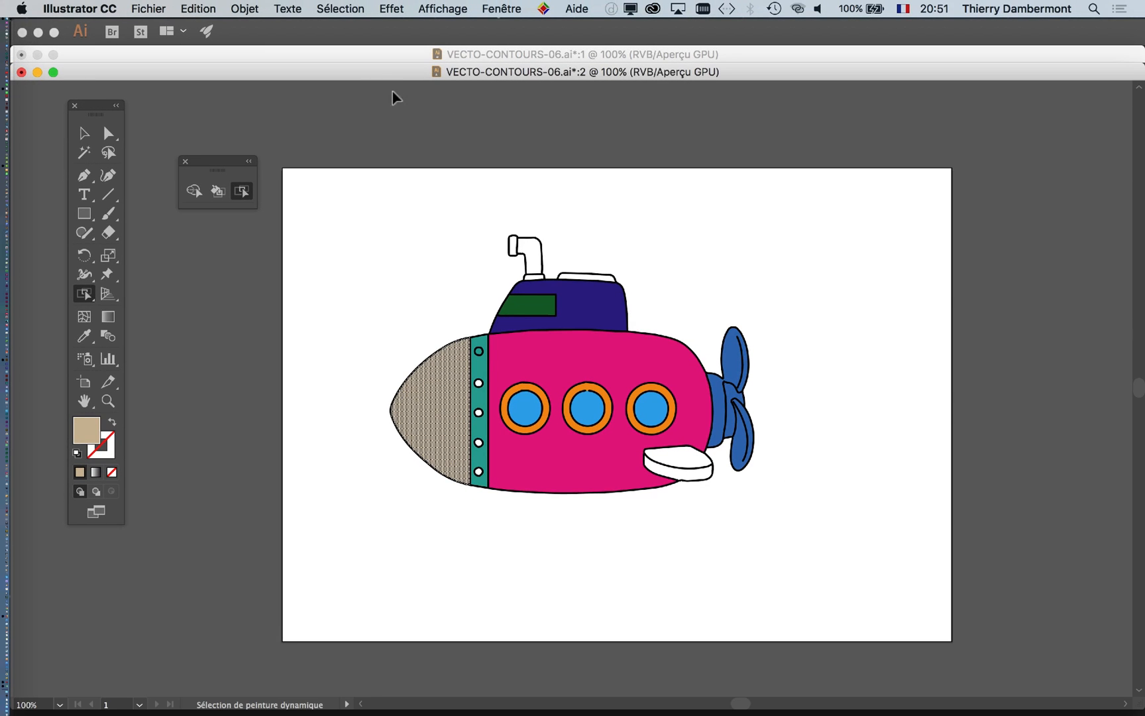
{"action": "left_click_drag", "start_coordinate": [384, 72], "coordinate": [815, 151]}
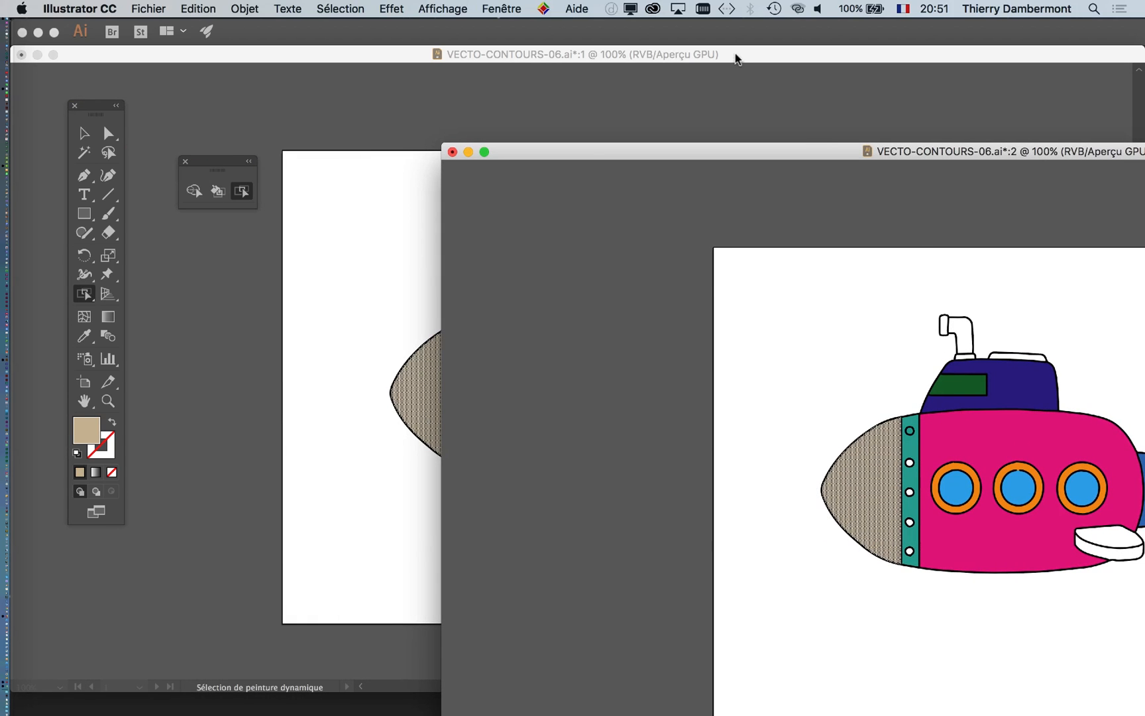
{"action": "left_click_drag", "start_coordinate": [736, 59], "coordinate": [397, 107]}
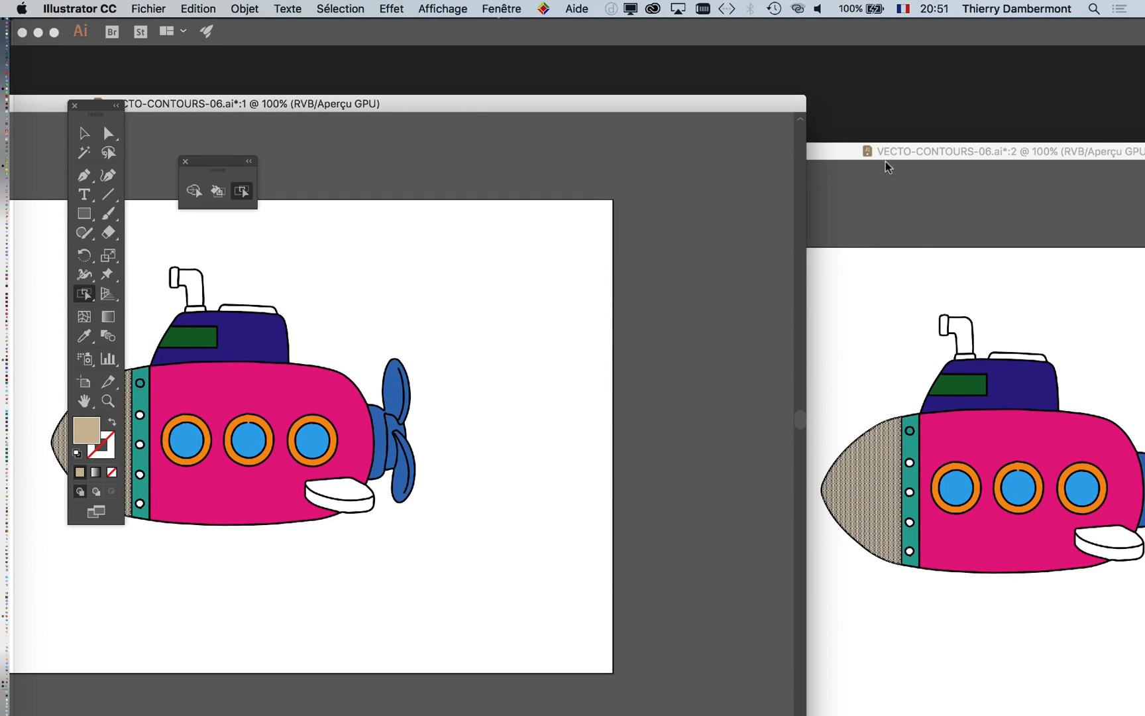
{"action": "left_click_drag", "start_coordinate": [888, 167], "coordinate": [310, 280]}
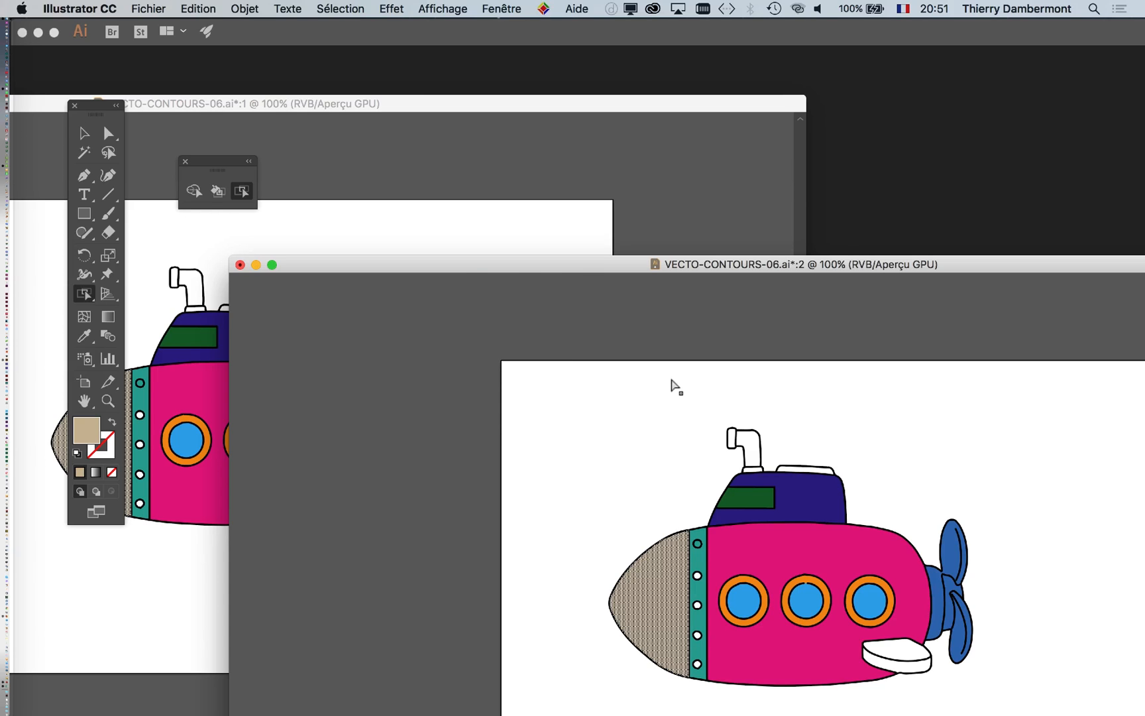
Tile the two floating document windows side by side with the Mosaic arrangement
{"action": "left_click", "coordinate": [517, 4]}
{"action": "mouse_move", "coordinate": [513, 50]}
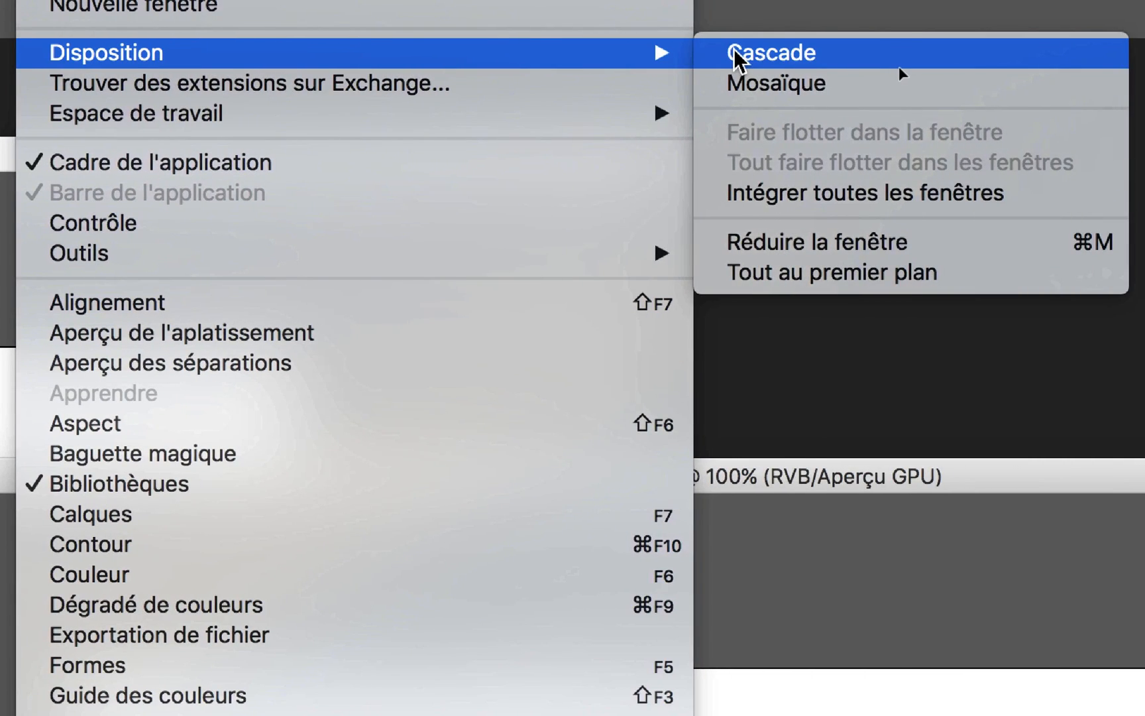
{"action": "left_click", "coordinate": [841, 53]}
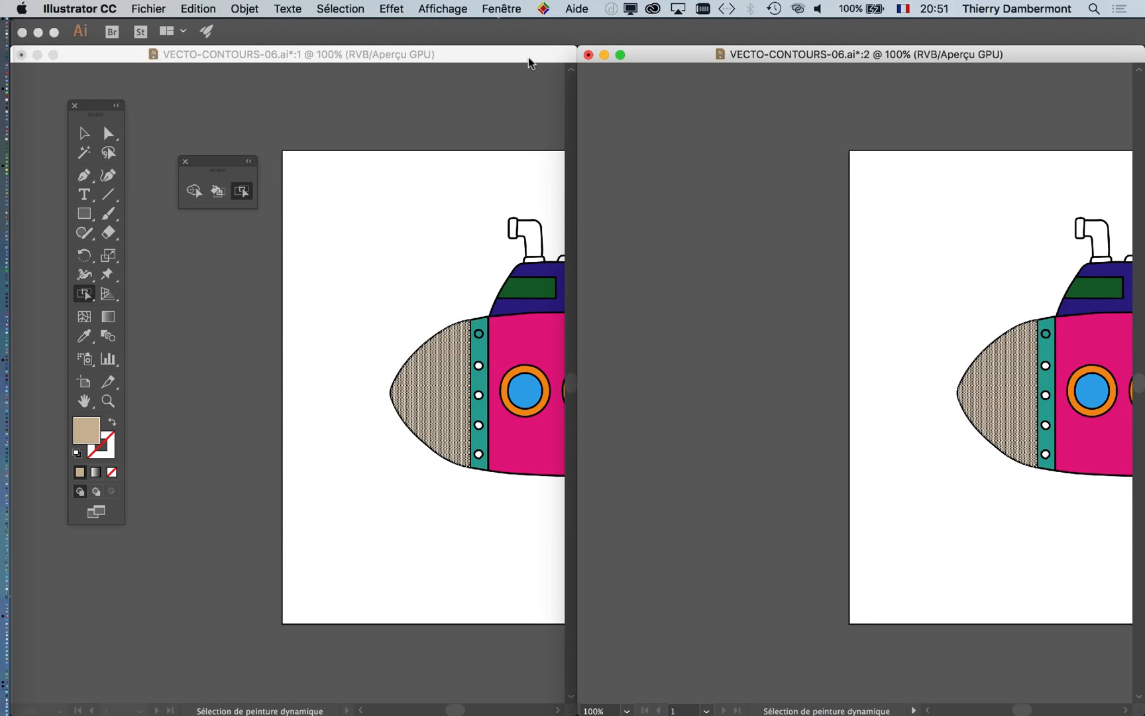
Bring the whole submarine into view in both tiled windows with the Hand tool
{"action": "left_click", "coordinate": [529, 59]}
{"action": "left_click", "coordinate": [85, 402]}
{"action": "left_click_drag", "start_coordinate": [434, 421], "coordinate": [208, 409]}
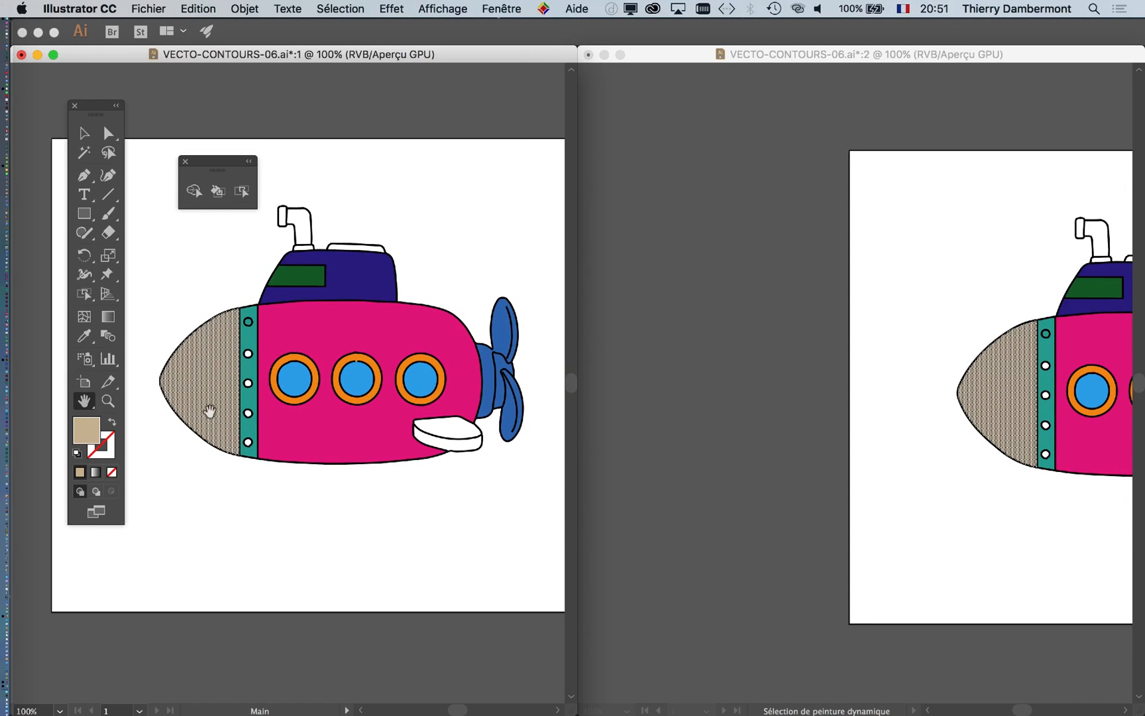
{"action": "left_click", "coordinate": [787, 53]}
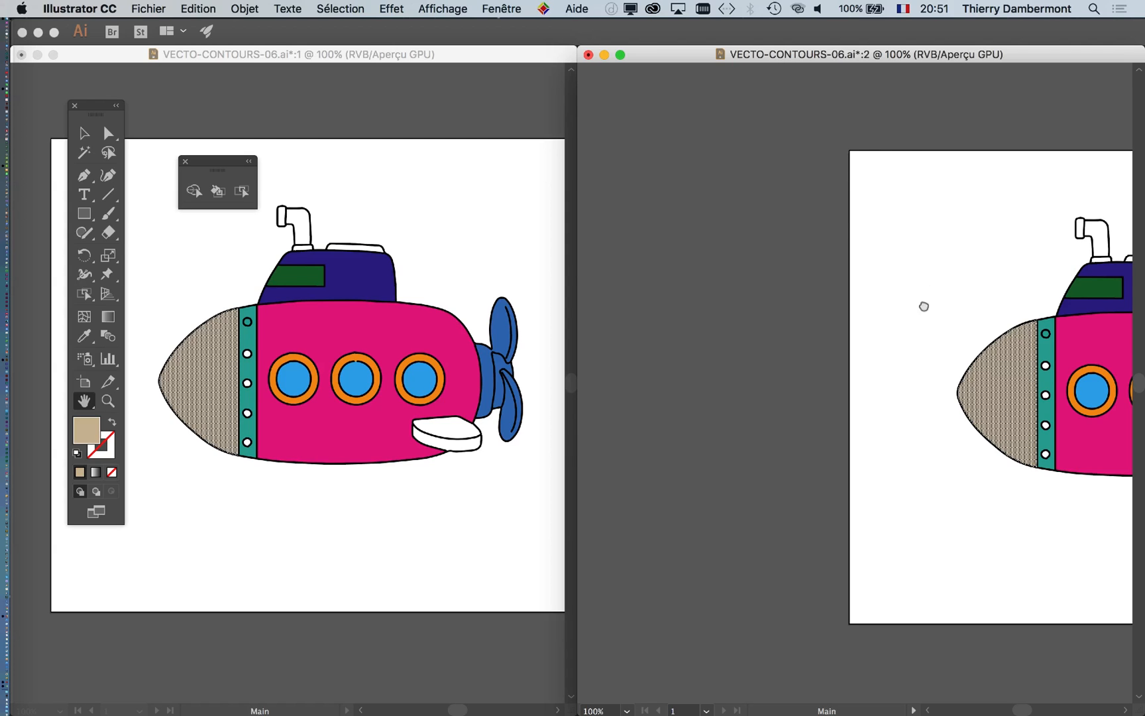
{"action": "left_click_drag", "start_coordinate": [924, 306], "coordinate": [684, 302]}
Adjust the submarine's position in both windows and move the tools panel clear of the drawing
{"action": "left_click", "coordinate": [439, 317]}
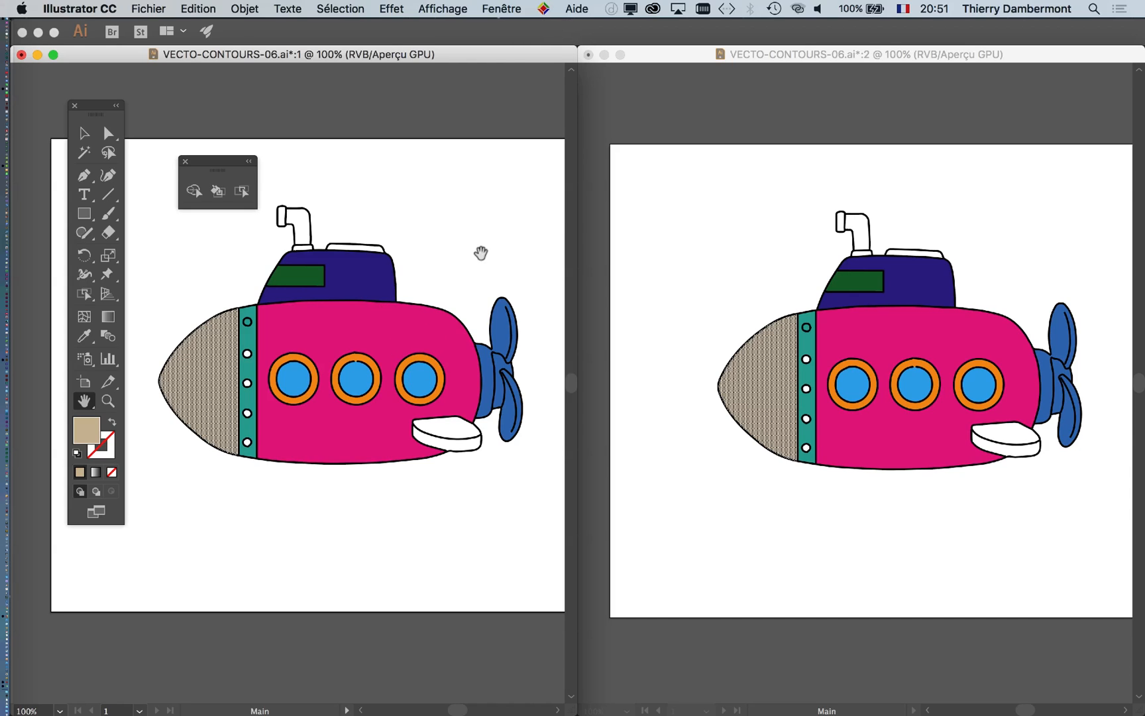
{"action": "left_click_drag", "start_coordinate": [456, 399], "coordinate": [432, 403]}
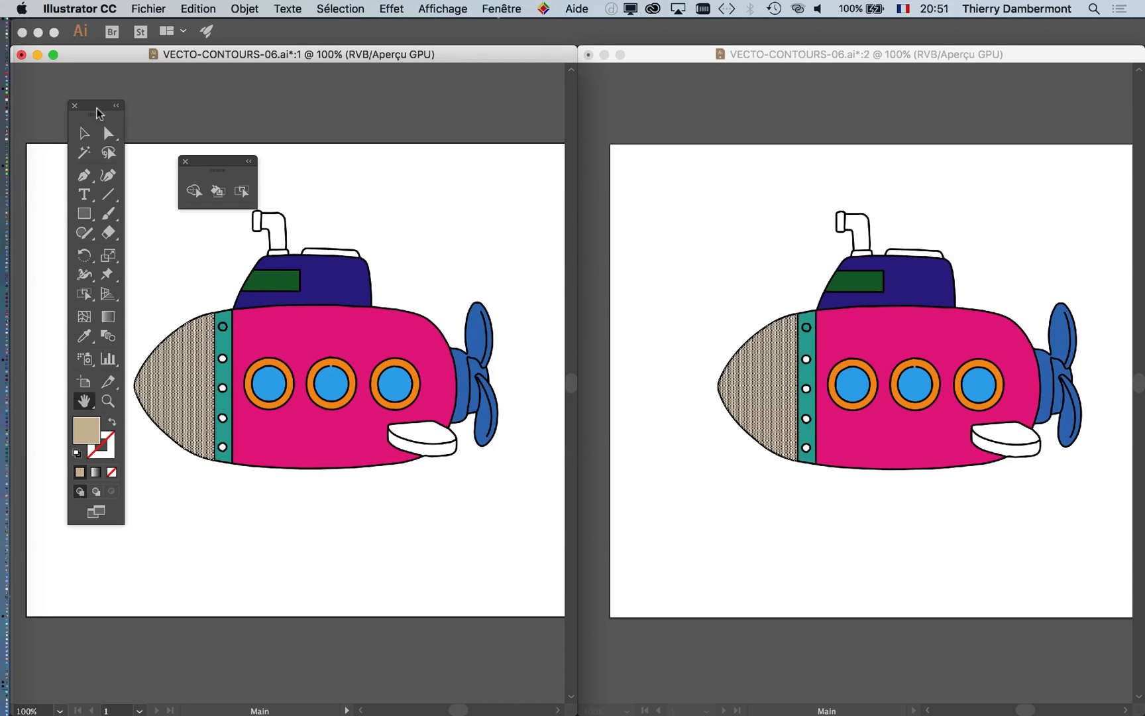
{"action": "left_click_drag", "start_coordinate": [96, 110], "coordinate": [69, 85]}
{"action": "left_click", "coordinate": [772, 367]}
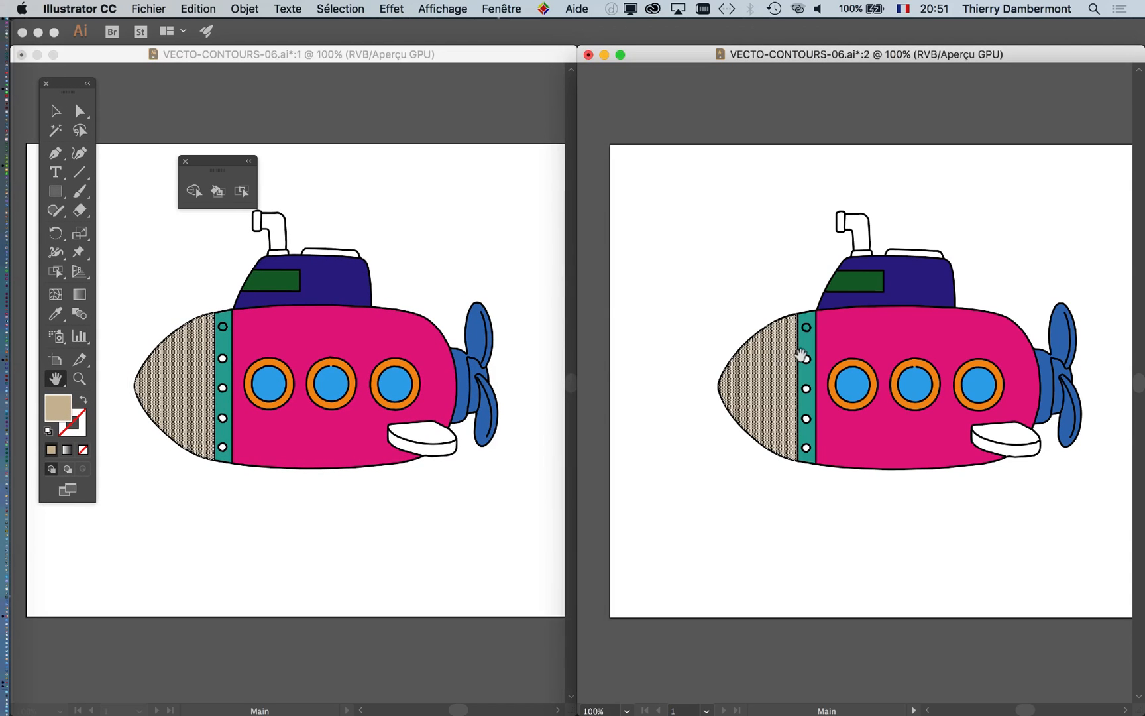
{"action": "left_click_drag", "start_coordinate": [801, 356], "coordinate": [754, 334]}
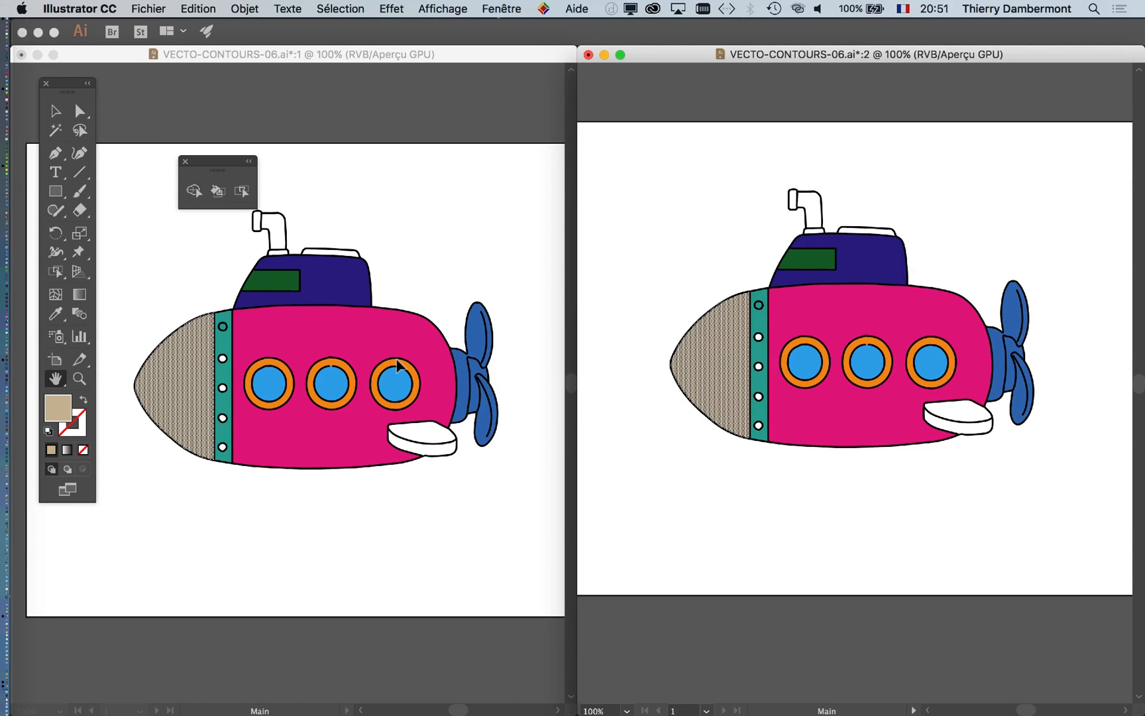
Hide the selection edges in the second window of the document, VECTO-CONTOURS-06.ai:2
{"action": "left_click_drag", "start_coordinate": [678, 54], "coordinate": [679, 54]}
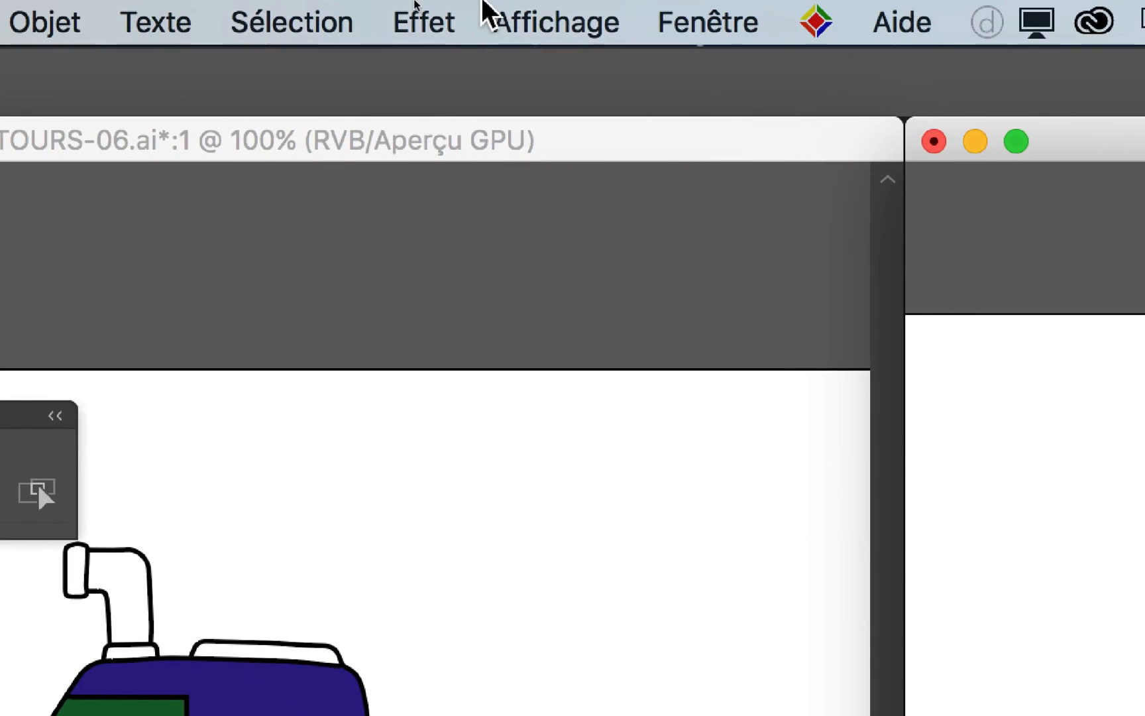
{"action": "left_click", "coordinate": [489, 8]}
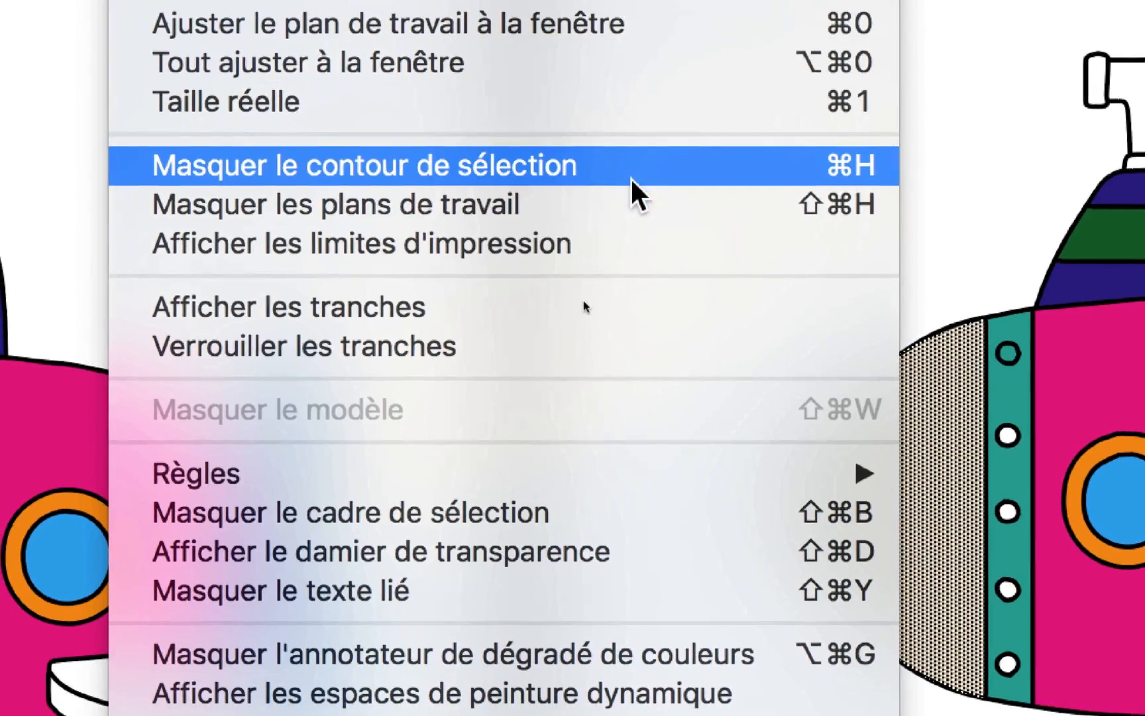
{"action": "mouse_move", "coordinate": [510, 493]}
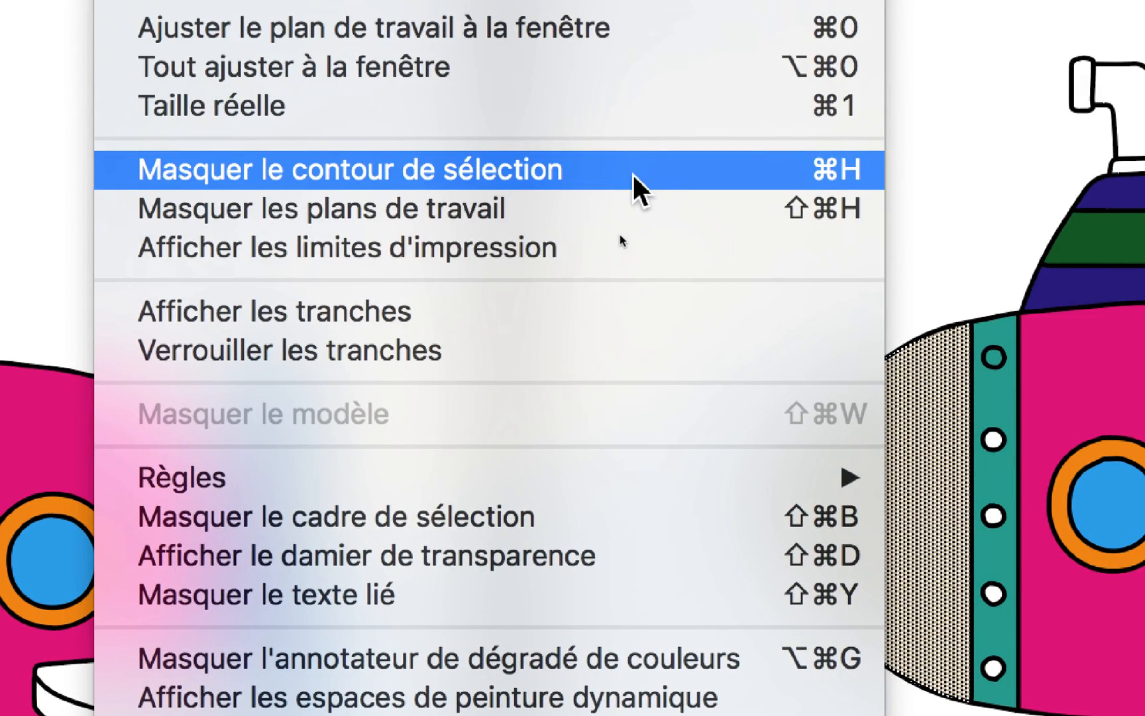
{"action": "left_click", "coordinate": [632, 173]}
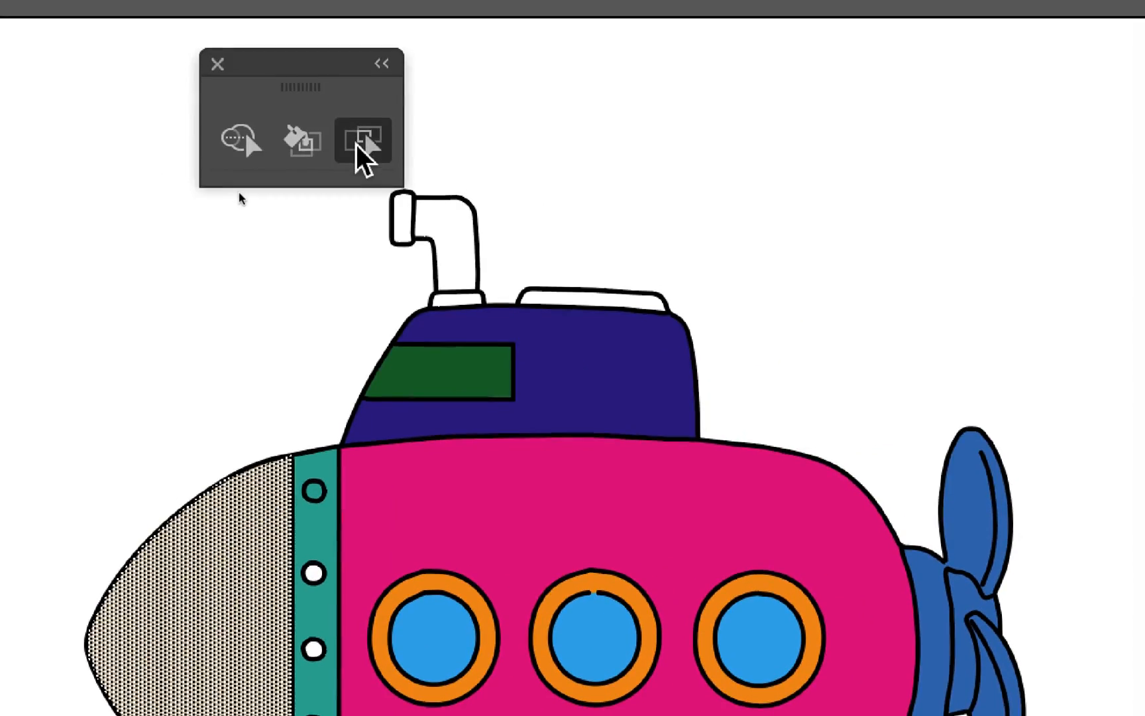
Recolour the pink hull light orange from the swatches with the Live Paint Selection tool, and move the swatches clear of the submarine
{"action": "left_click", "coordinate": [358, 146]}
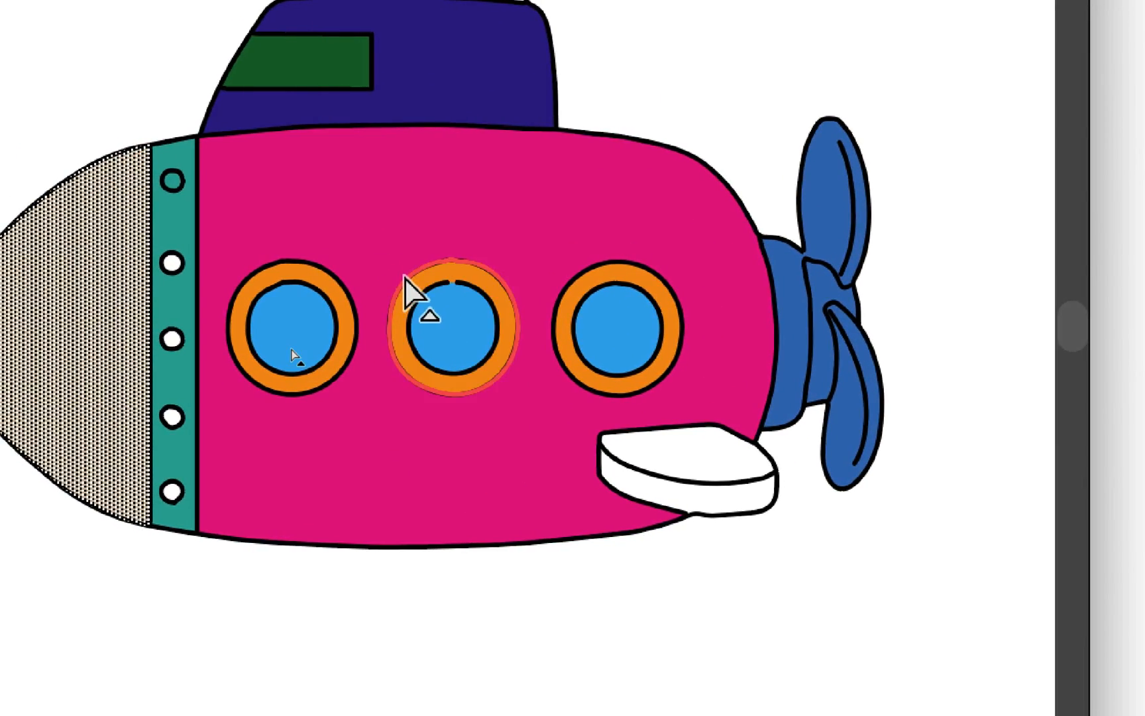
{"action": "left_click", "coordinate": [112, 204]}
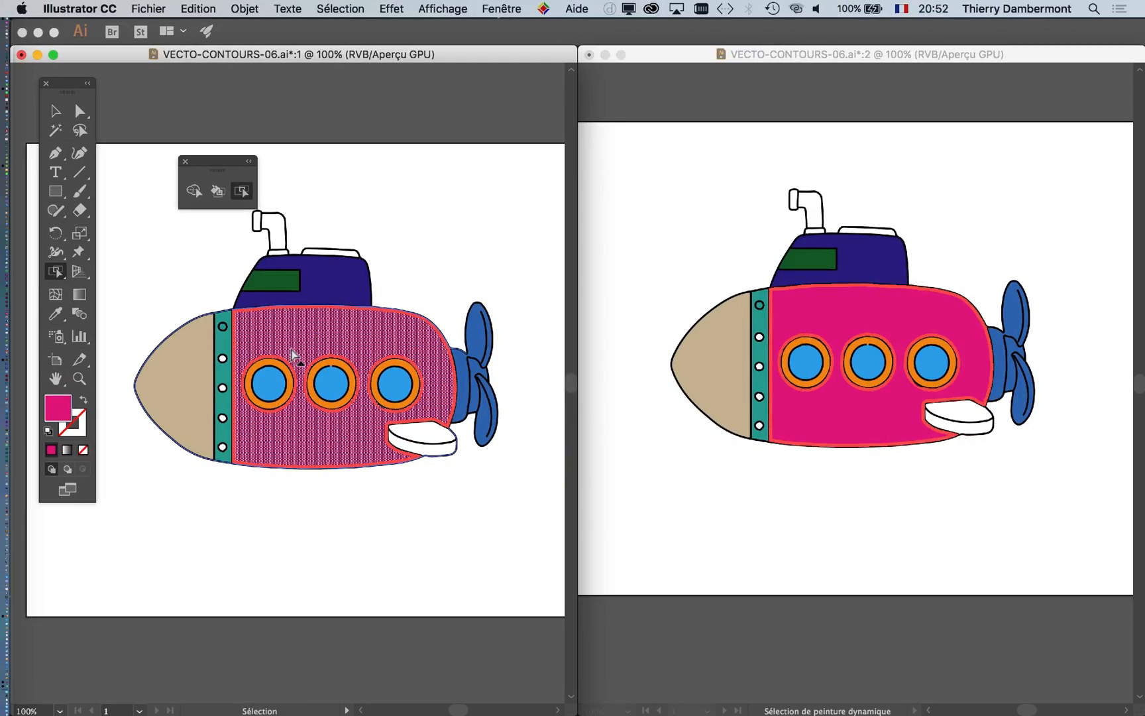
{"action": "left_click", "coordinate": [501, 9]}
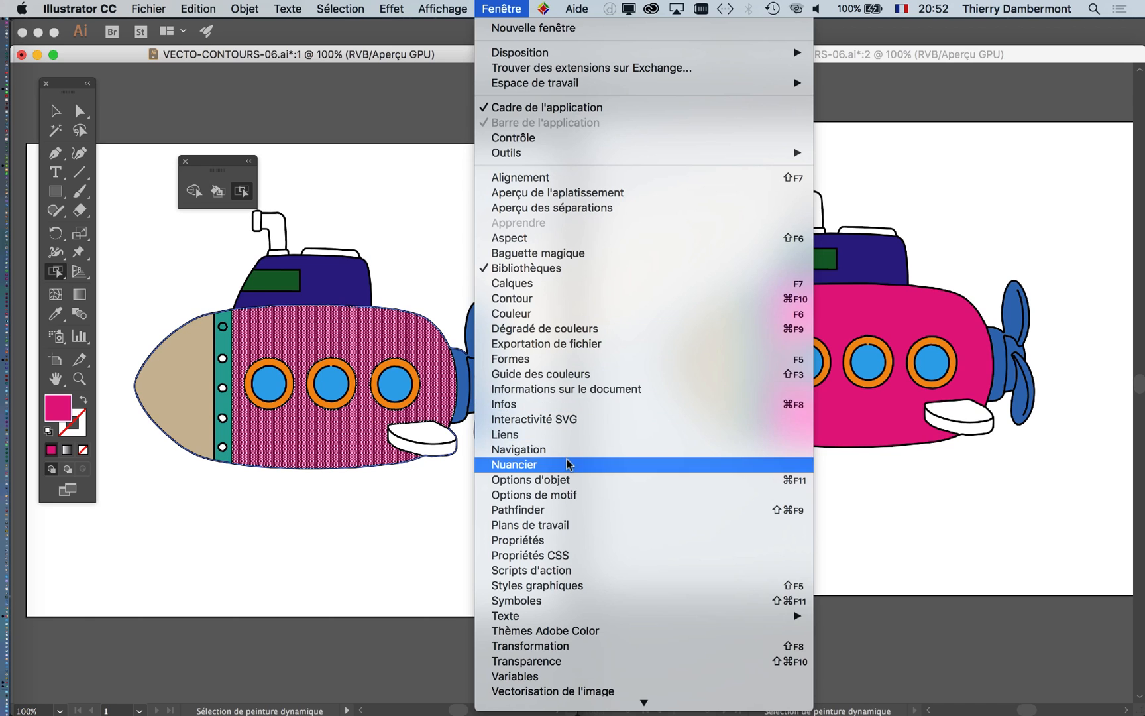
{"action": "left_click", "coordinate": [531, 464]}
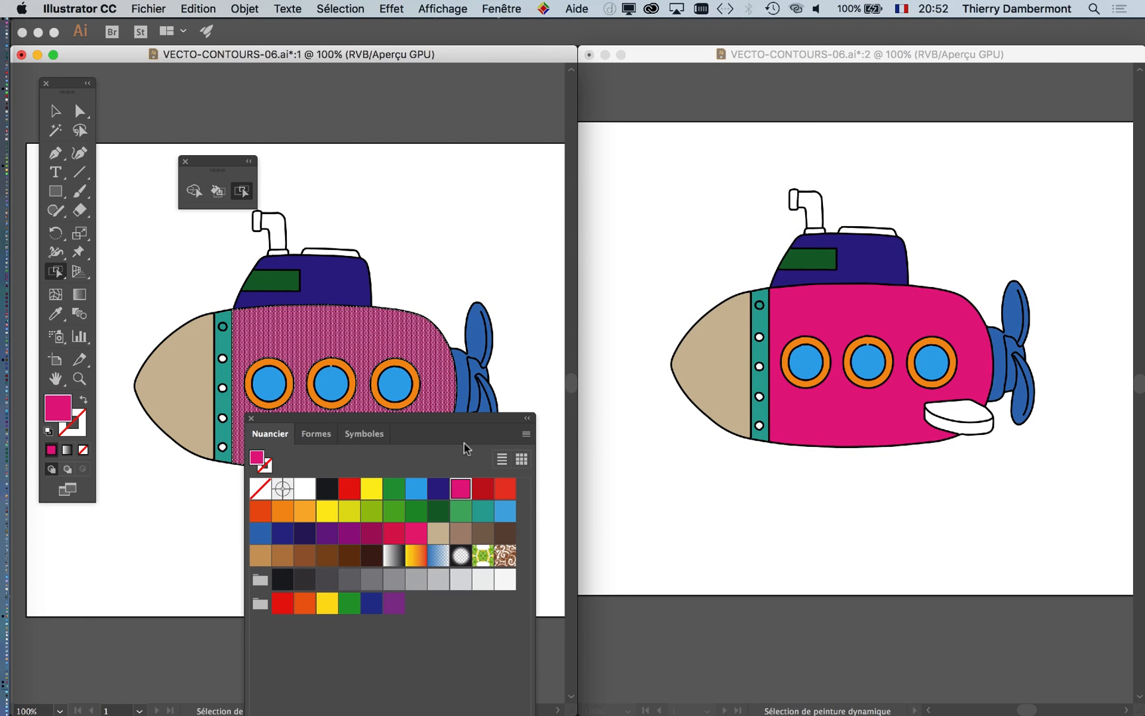
{"action": "left_click_drag", "start_coordinate": [444, 412], "coordinate": [682, 277]}
{"action": "left_click", "coordinate": [590, 318]}
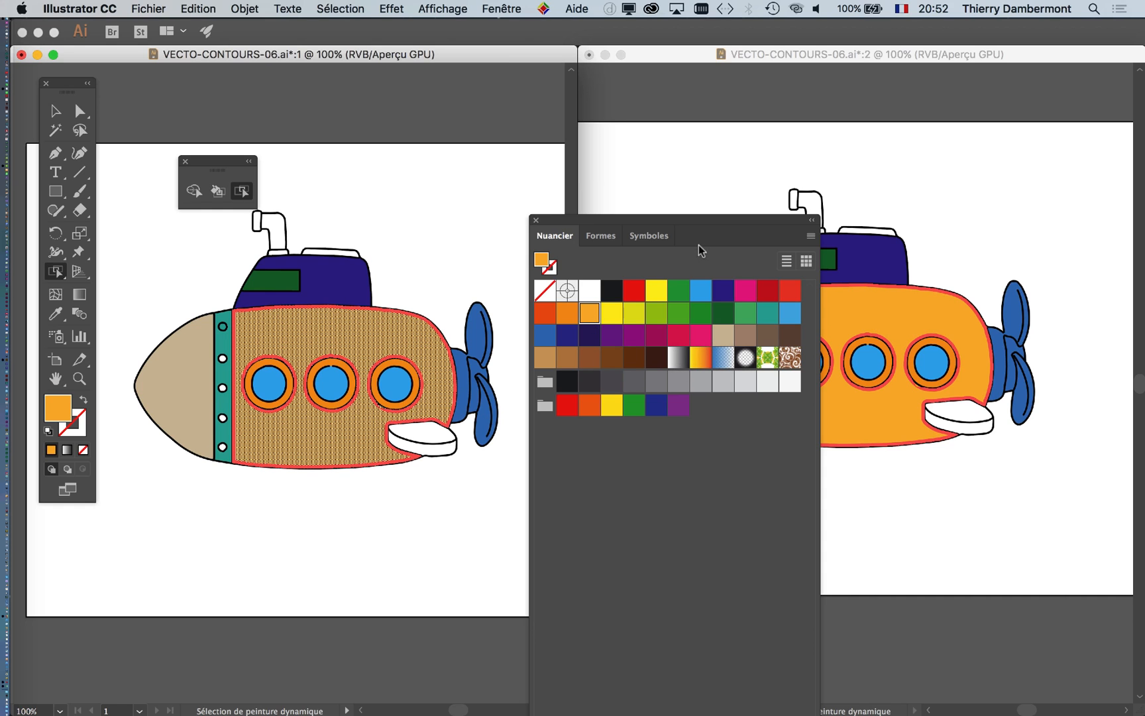
{"action": "mouse_move", "coordinate": [718, 217]}
{"action": "left_mouse_down"}
{"action": "mouse_move", "coordinate": [691, 353]}
{"action": "mouse_move", "coordinate": [688, 488]}
{"action": "left_mouse_up"}
{"action": "left_click", "coordinate": [454, 516]}
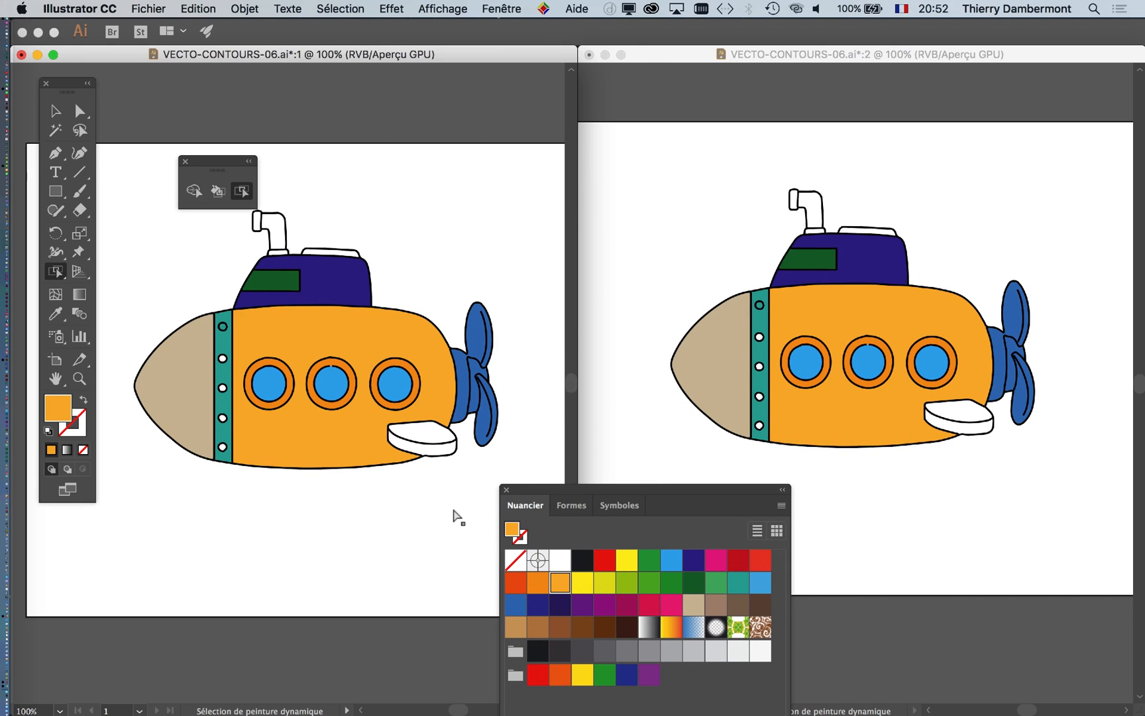
Recolour the blue glass of all three portholes dark red
{"action": "left_click", "coordinate": [397, 387]}
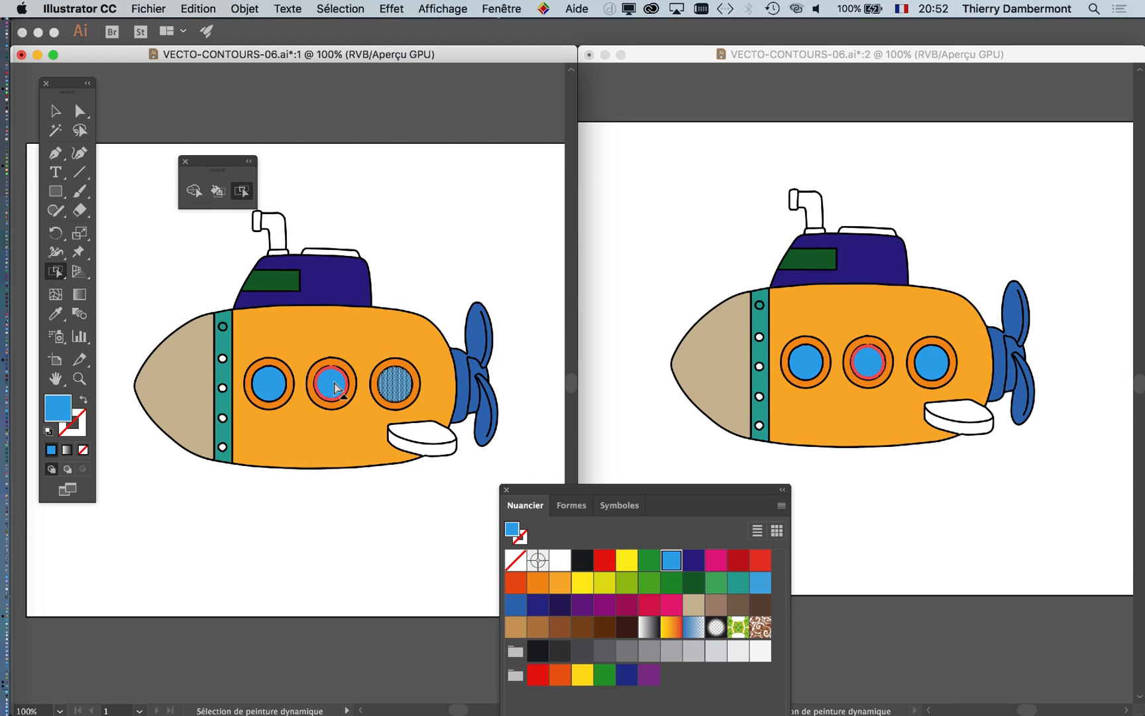
{"action": "left_click", "coordinate": [331, 383], "text": "shift"}
{"action": "left_click", "coordinate": [269, 383], "text": "shift"}
{"action": "left_click", "coordinate": [739, 564]}
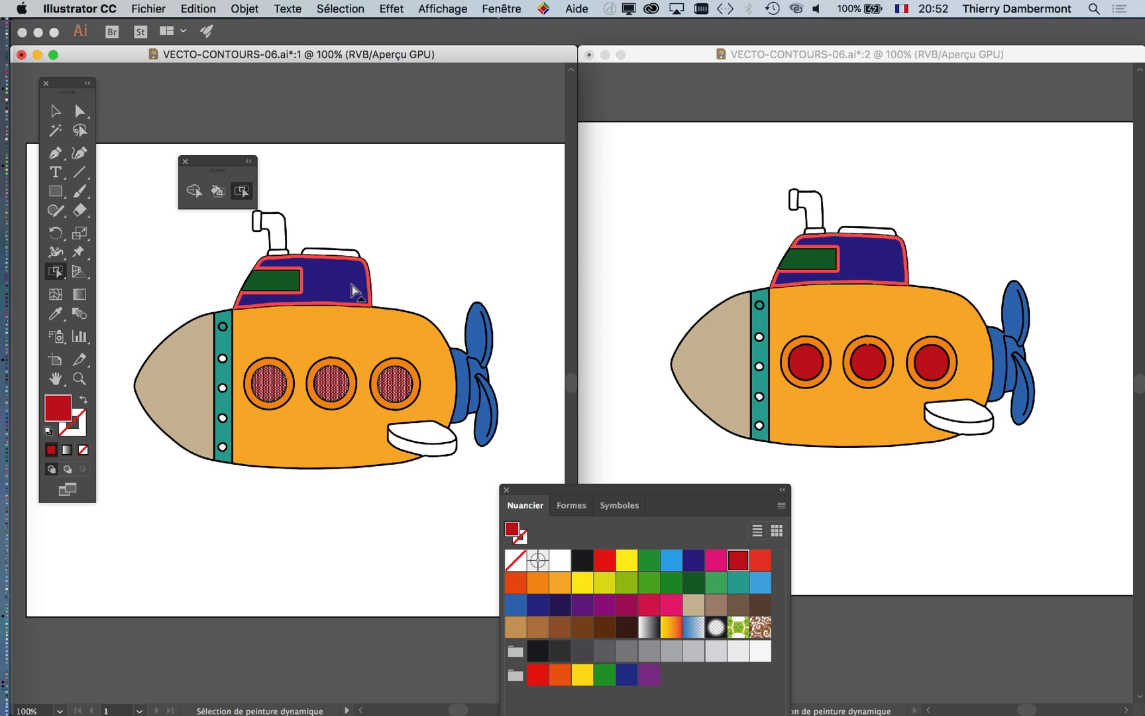
Recolour the dark blue cabin above the hull dark red and deselect it
{"action": "left_click", "coordinate": [357, 291]}
{"action": "left_click", "coordinate": [733, 563]}
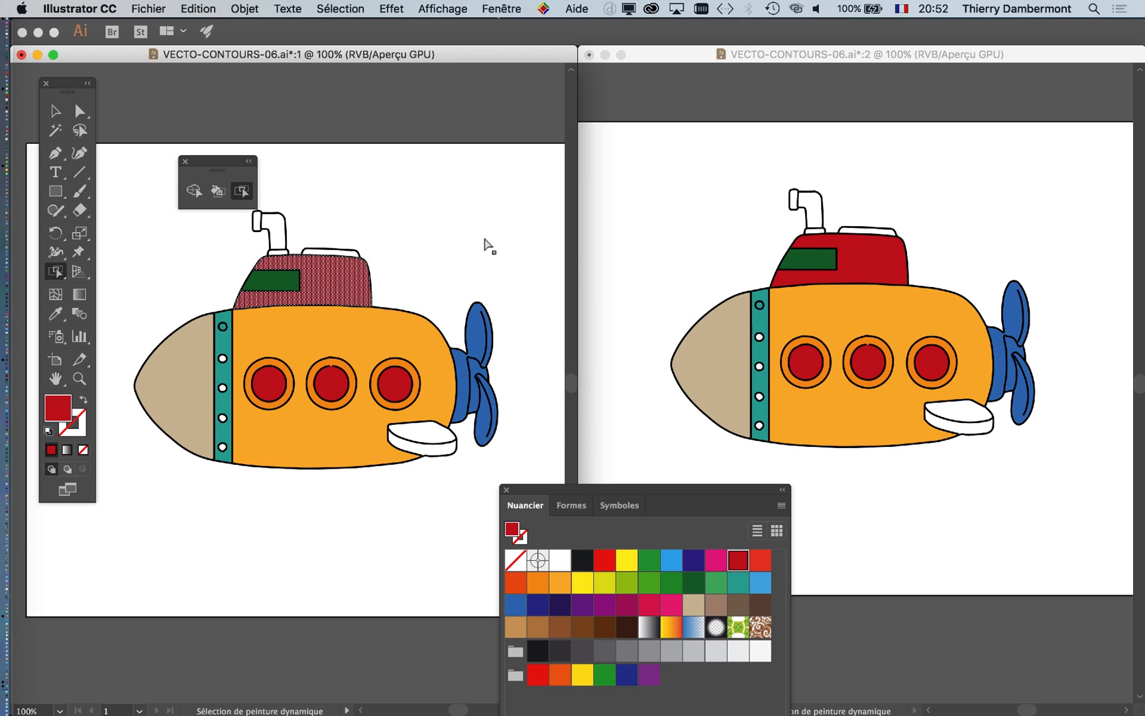
{"action": "left_click", "coordinate": [489, 272]}
Fill the periscope's bent tube with light blue in the first window
{"action": "left_click", "coordinate": [275, 226]}
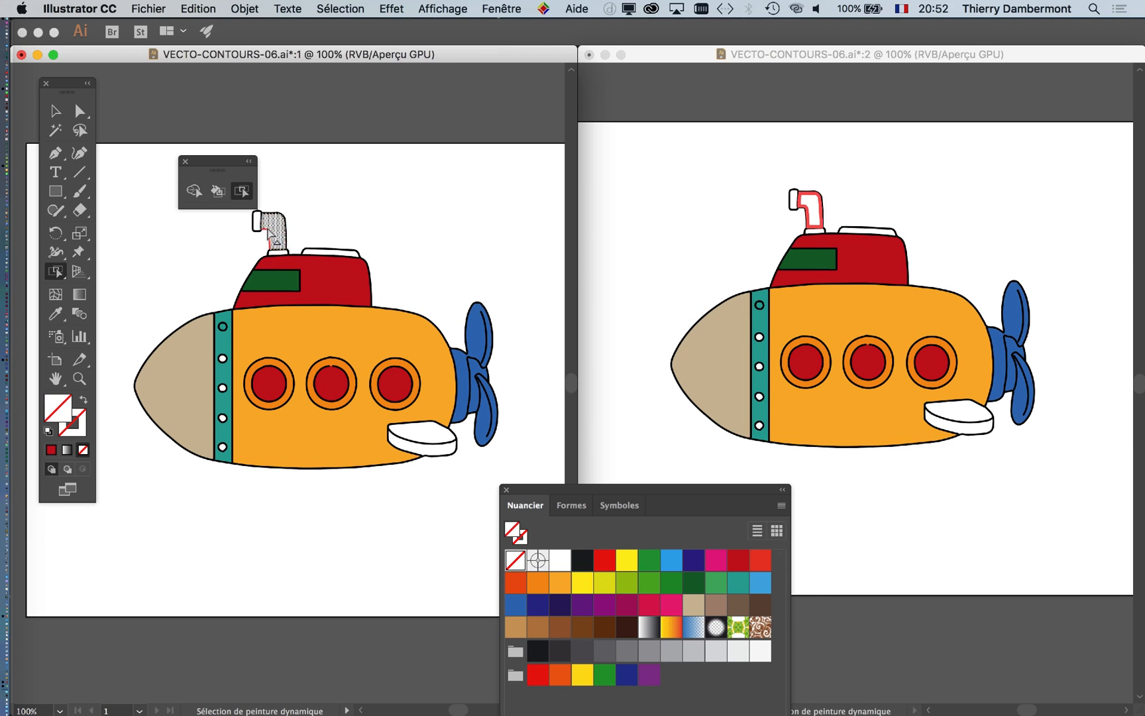
{"action": "scroll", "coordinate": [275, 226], "scroll_direction": "up", "scroll_amount": 4}
{"action": "scroll", "coordinate": [312, 397], "scroll_direction": "up", "scroll_amount": 5}
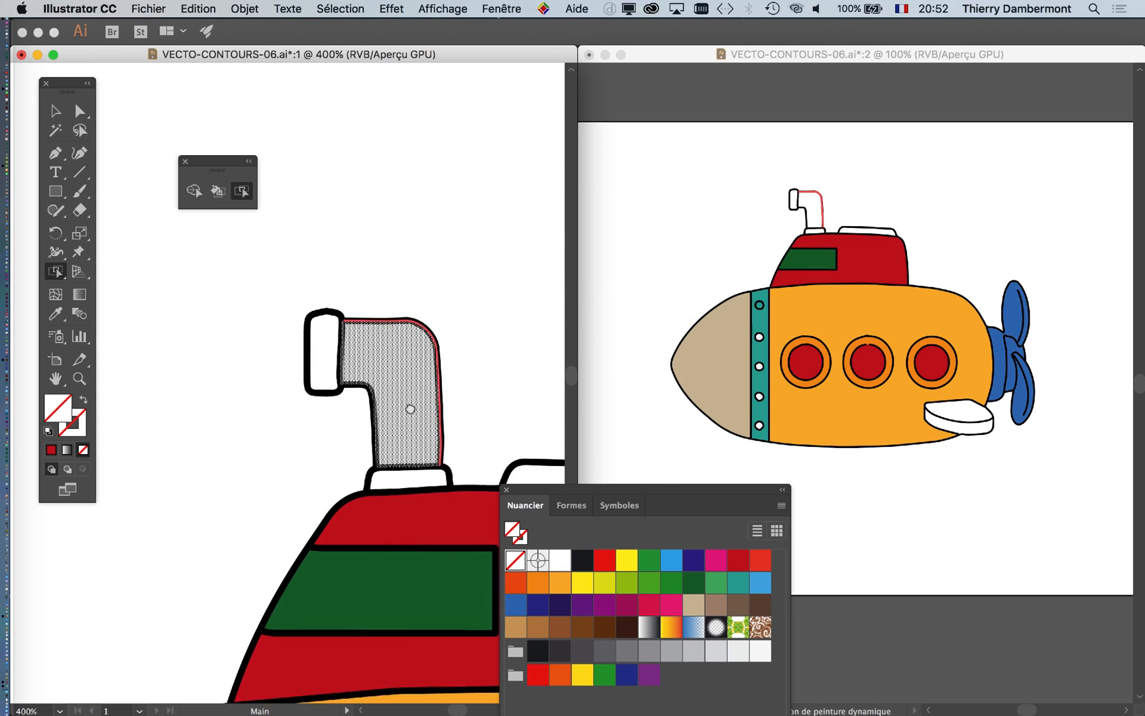
{"action": "scroll", "coordinate": [312, 401], "scroll_direction": "up", "scroll_amount": 2}
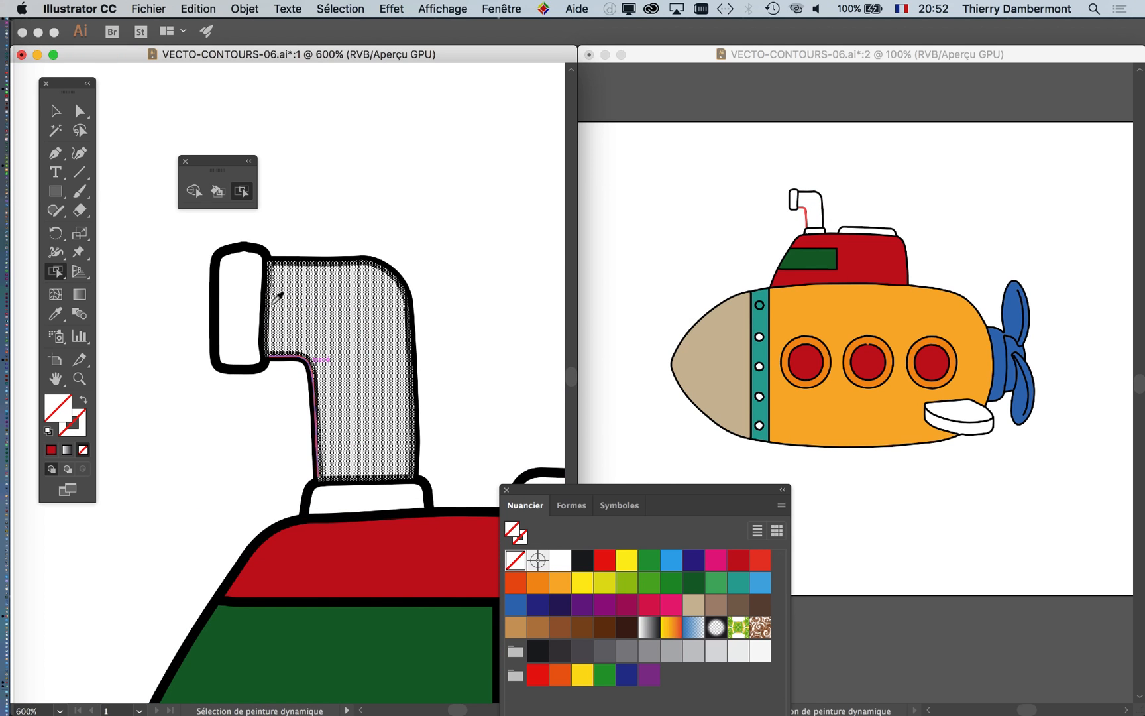
{"action": "left_click", "coordinate": [427, 530]}
{"action": "left_click", "coordinate": [673, 562]}
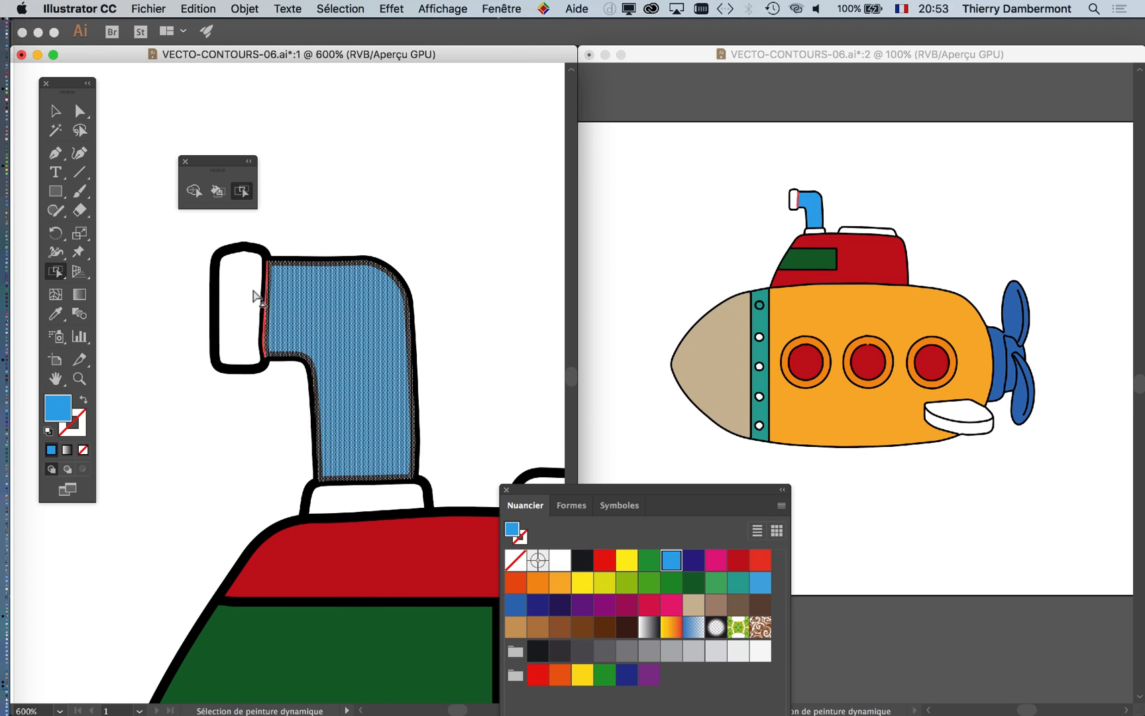
Fill the periscope's end piece with red and its base with dark blue
{"action": "left_click", "coordinate": [255, 296]}
{"action": "left_click", "coordinate": [760, 562]}
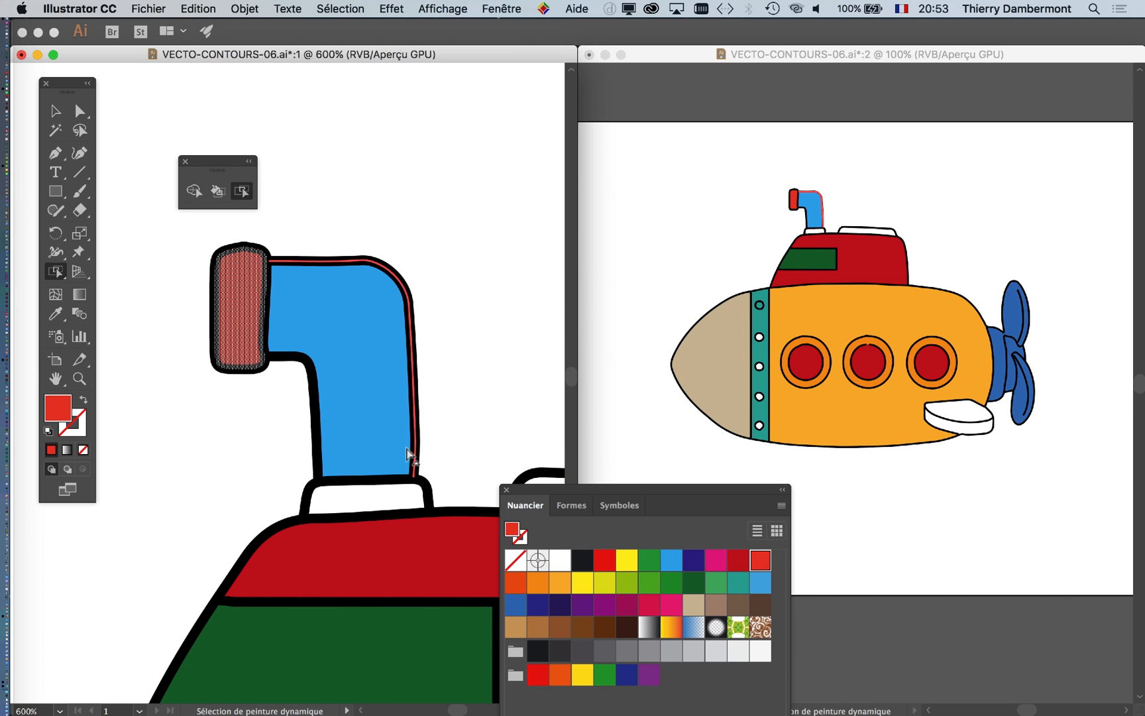
{"action": "left_click", "coordinate": [404, 498]}
{"action": "left_click", "coordinate": [671, 563]}
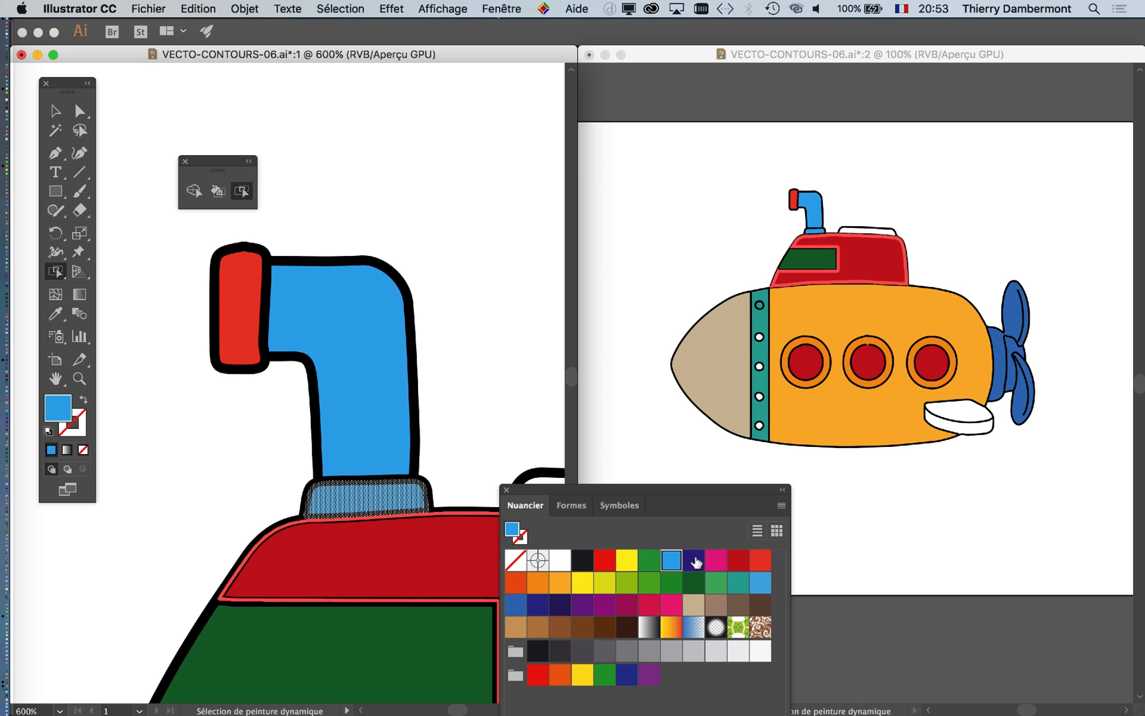
{"action": "left_click", "coordinate": [693, 560]}
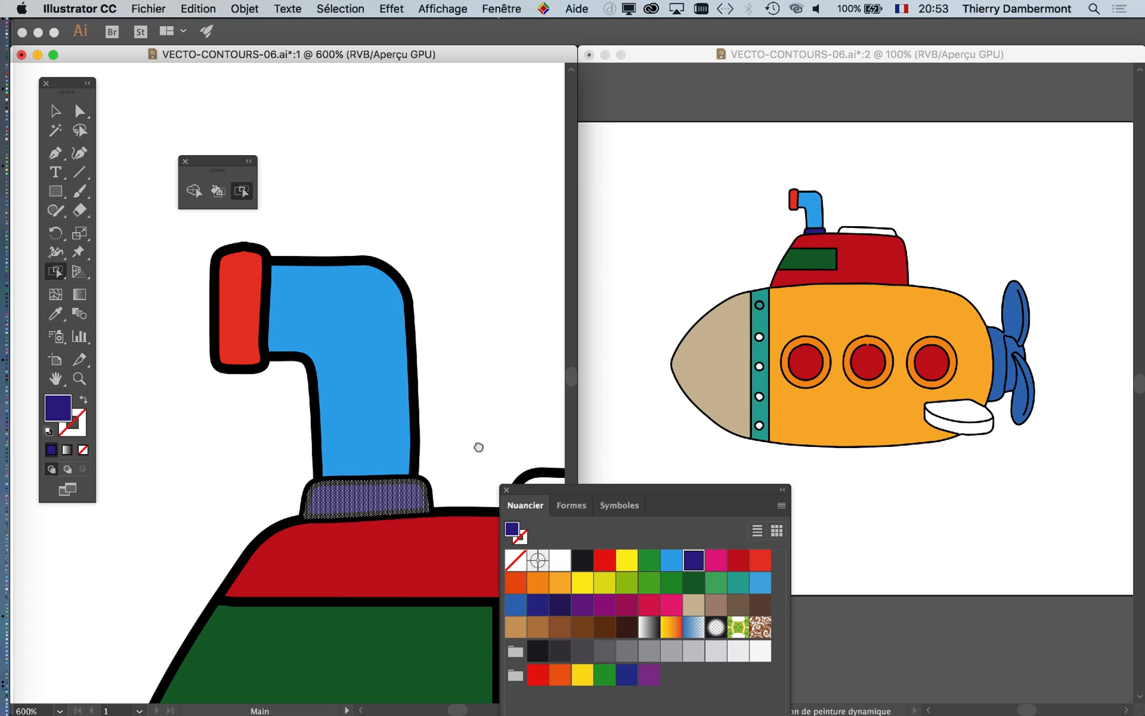
Fill the flat hatch on top of the cabin with bright red
{"action": "left_click_drag", "start_coordinate": [475, 445], "coordinate": [353, 361]}
{"action": "left_click", "coordinate": [467, 424]}
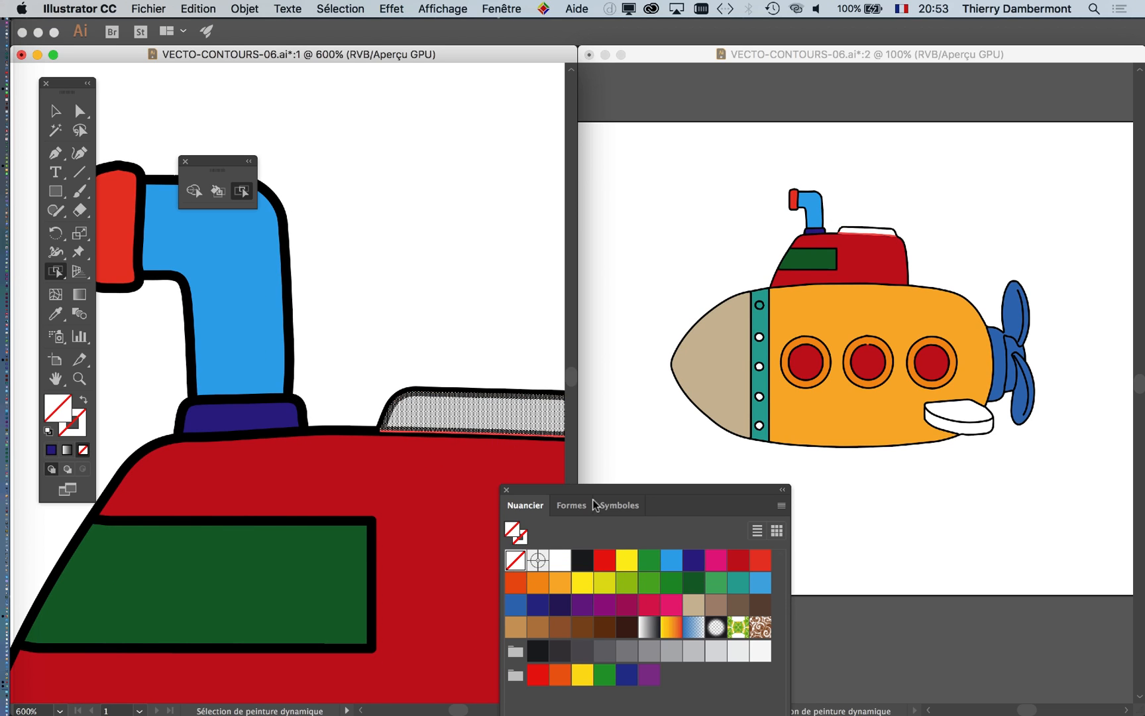
{"action": "left_click", "coordinate": [604, 560]}
{"action": "left_click", "coordinate": [465, 546]}
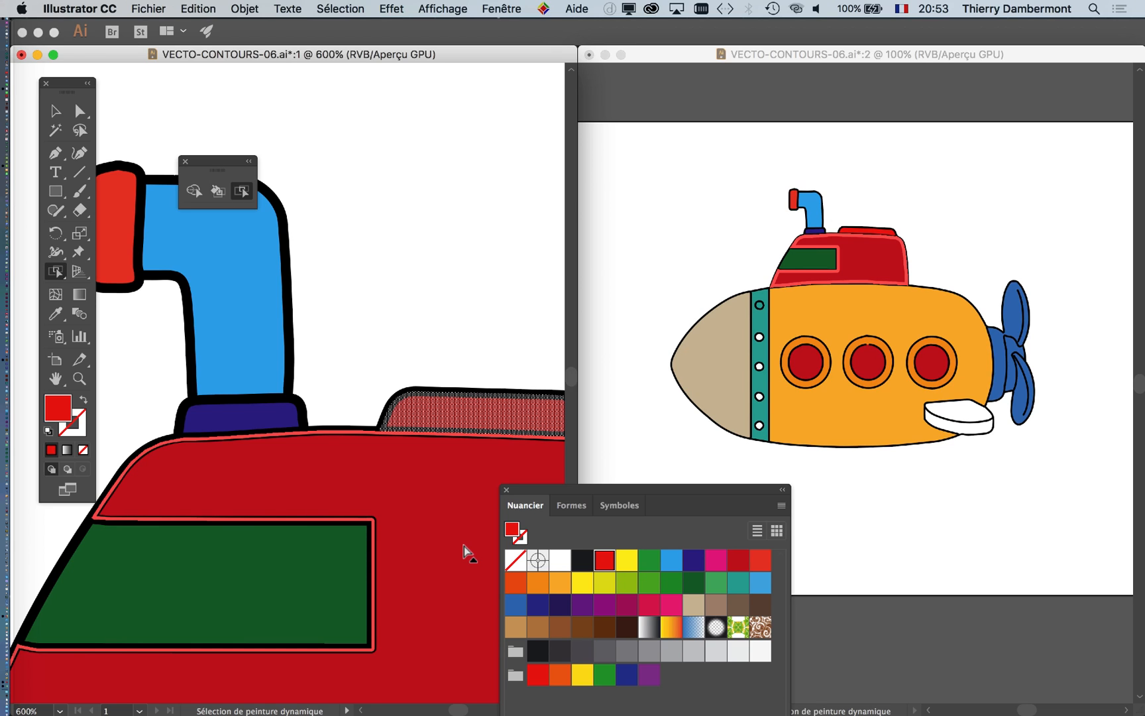
Fill the upper face of the white fin on the hull with purple
{"action": "scroll", "coordinate": [359, 364], "scroll_direction": "down", "scroll_amount": 2}
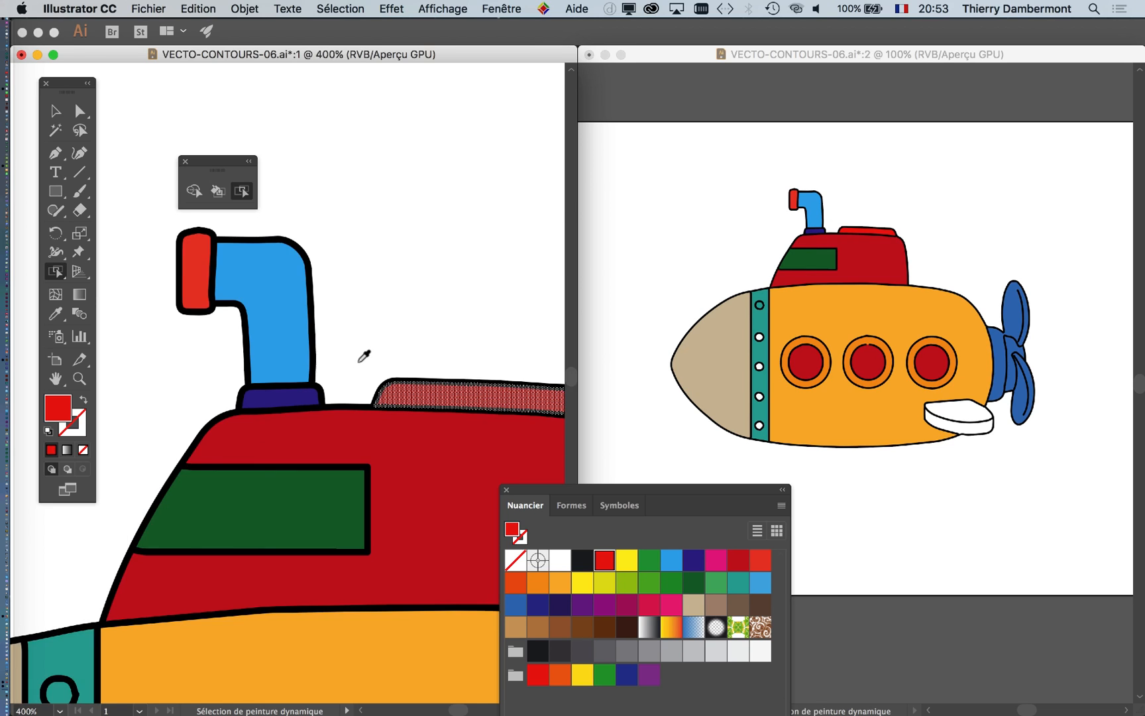
{"action": "scroll", "coordinate": [363, 359], "scroll_direction": "down", "scroll_amount": 3}
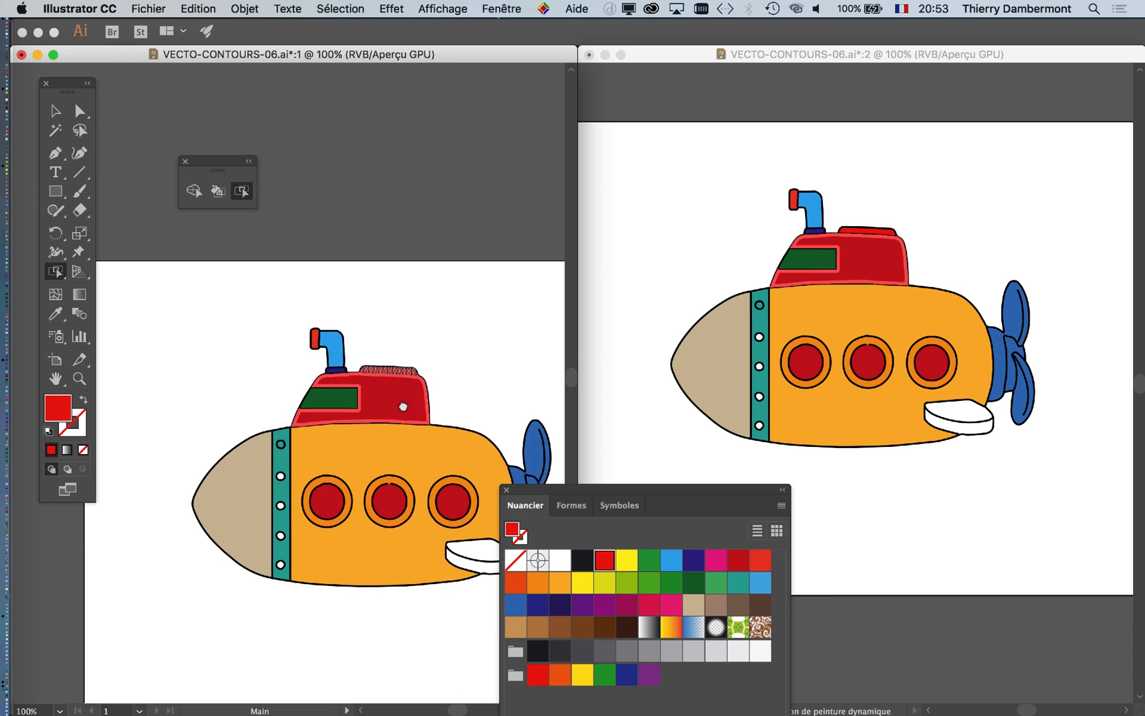
{"action": "left_click_drag", "start_coordinate": [401, 405], "coordinate": [387, 226]}
{"action": "scroll", "coordinate": [467, 391], "scroll_direction": "up", "scroll_amount": 2}
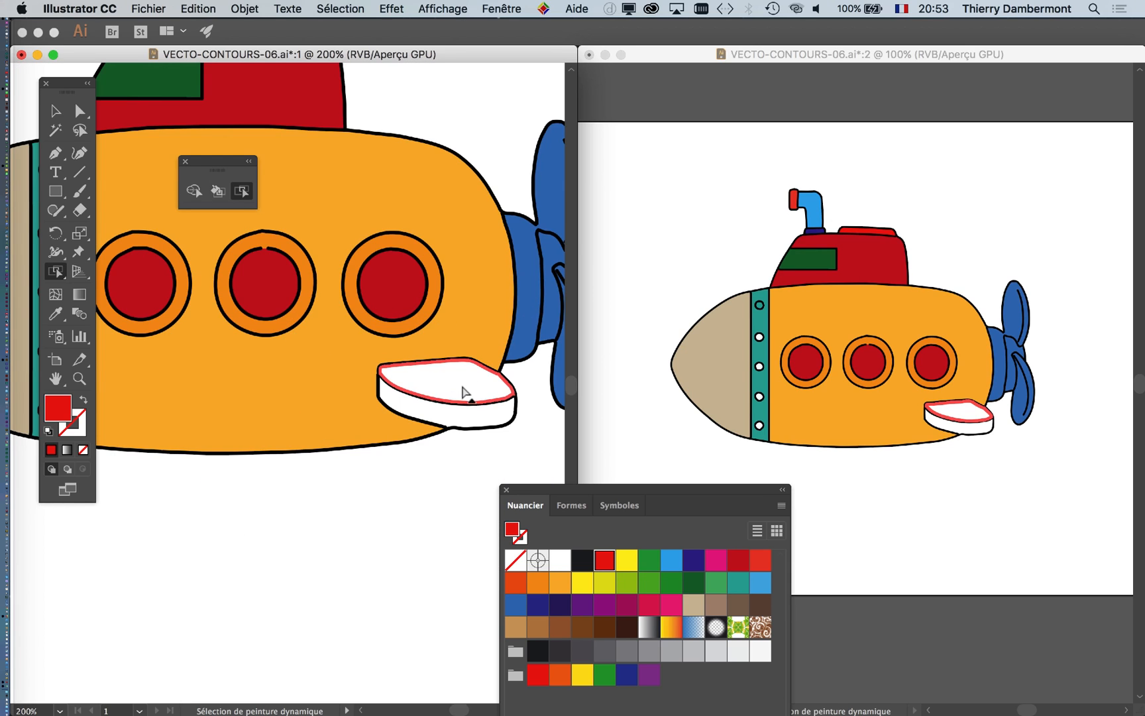
{"action": "left_click", "coordinate": [463, 388]}
{"action": "left_click", "coordinate": [581, 604]}
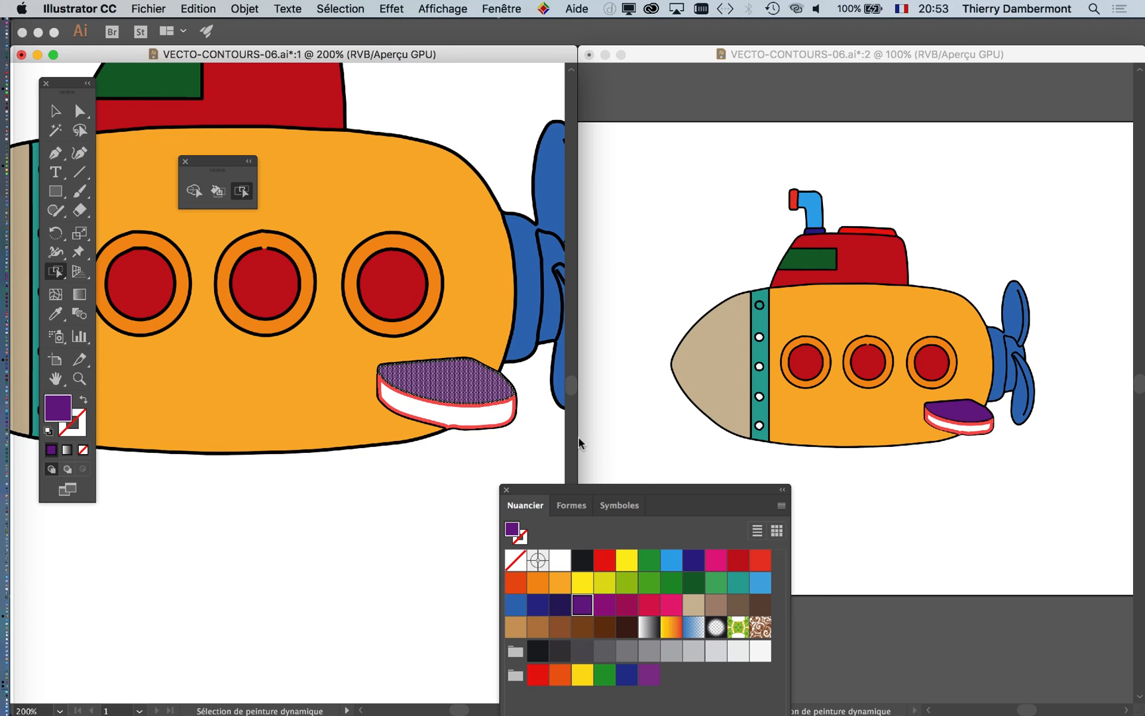
Fill the side face of the fin with medium green and deselect it
{"action": "scroll", "coordinate": [938, 457], "scroll_direction": "up", "scroll_amount": 1}
{"action": "scroll", "coordinate": [938, 456], "scroll_direction": "up", "scroll_amount": 2}
{"action": "left_click", "coordinate": [441, 418]}
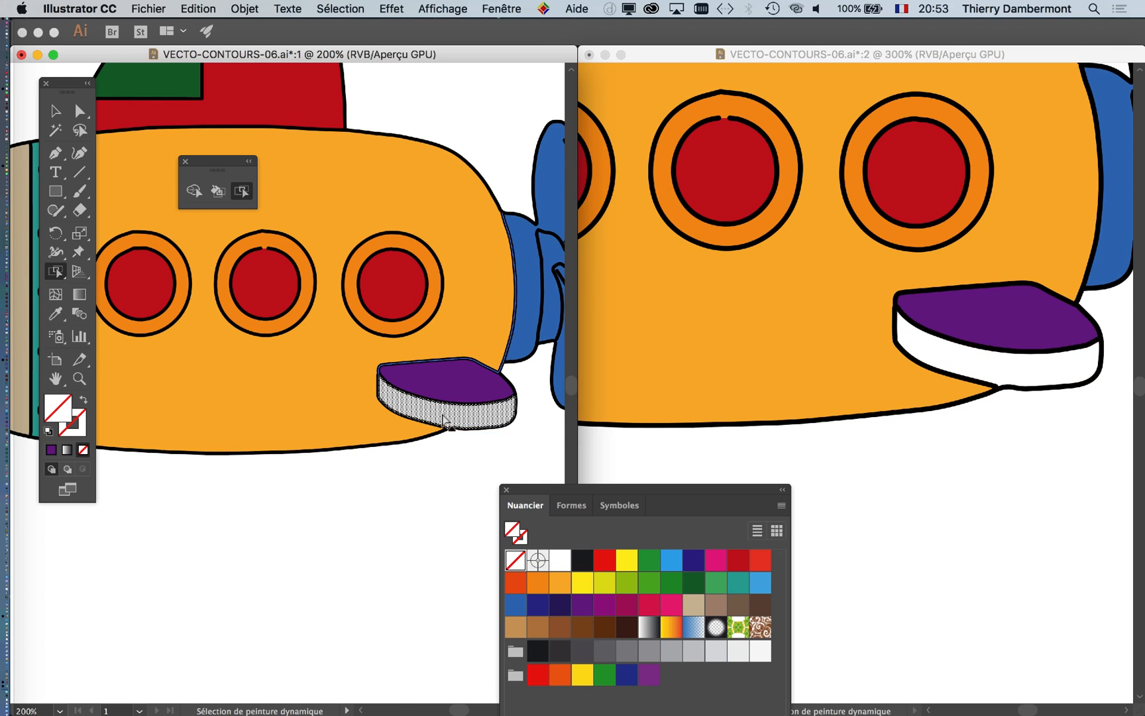
{"action": "left_click", "coordinate": [714, 583]}
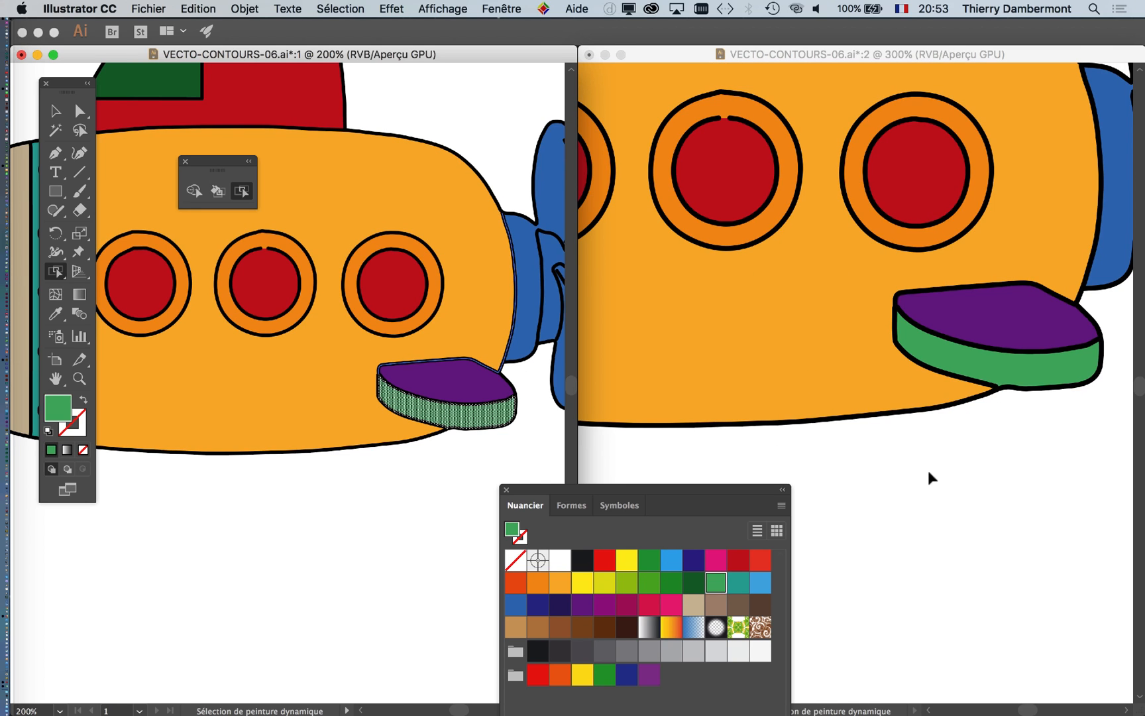
{"action": "scroll", "coordinate": [928, 474], "scroll_direction": "down", "scroll_amount": 2}
{"action": "left_click", "coordinate": [404, 513]}
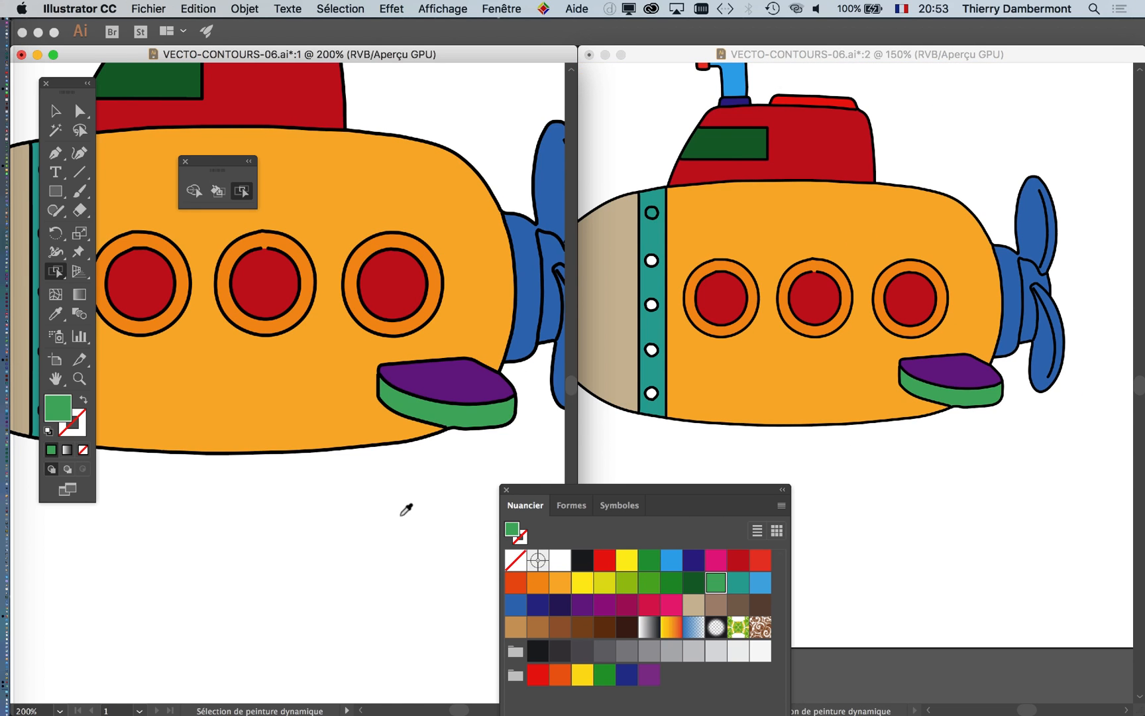
Save the document as VECTO-CONTOURS-07.ai in the vectorisation de contours folder, accepting the default Illustrator CC options
{"action": "scroll", "coordinate": [405, 509], "scroll_direction": "down", "scroll_amount": 1}
{"action": "left_click", "coordinate": [148, 9]}
{"action": "left_click", "coordinate": [186, 143]}
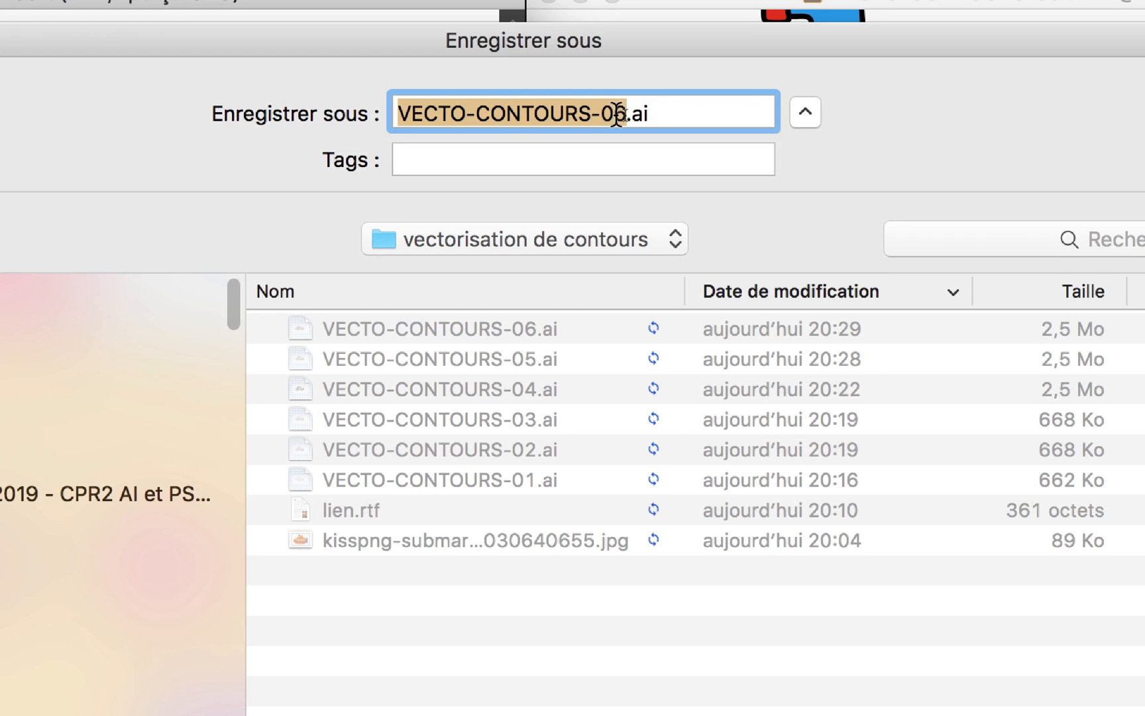
{"action": "left_click", "coordinate": [616, 114]}
{"action": "key", "text": "shift+Right"}
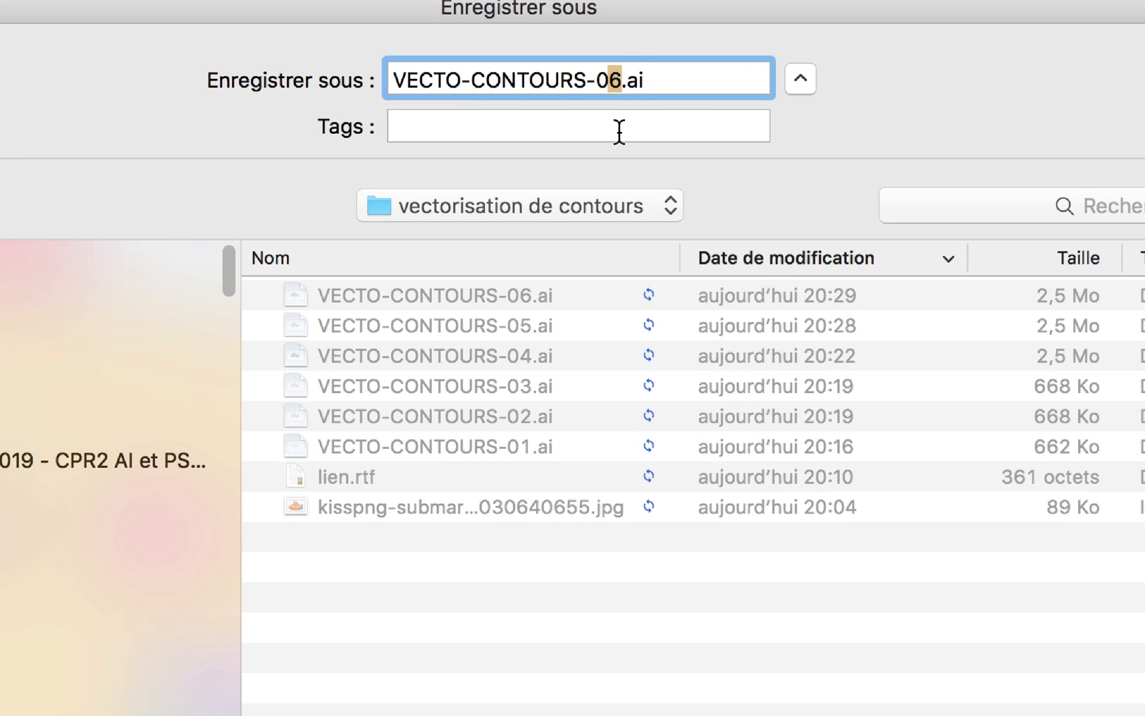
{"action": "type", "text": "7"}
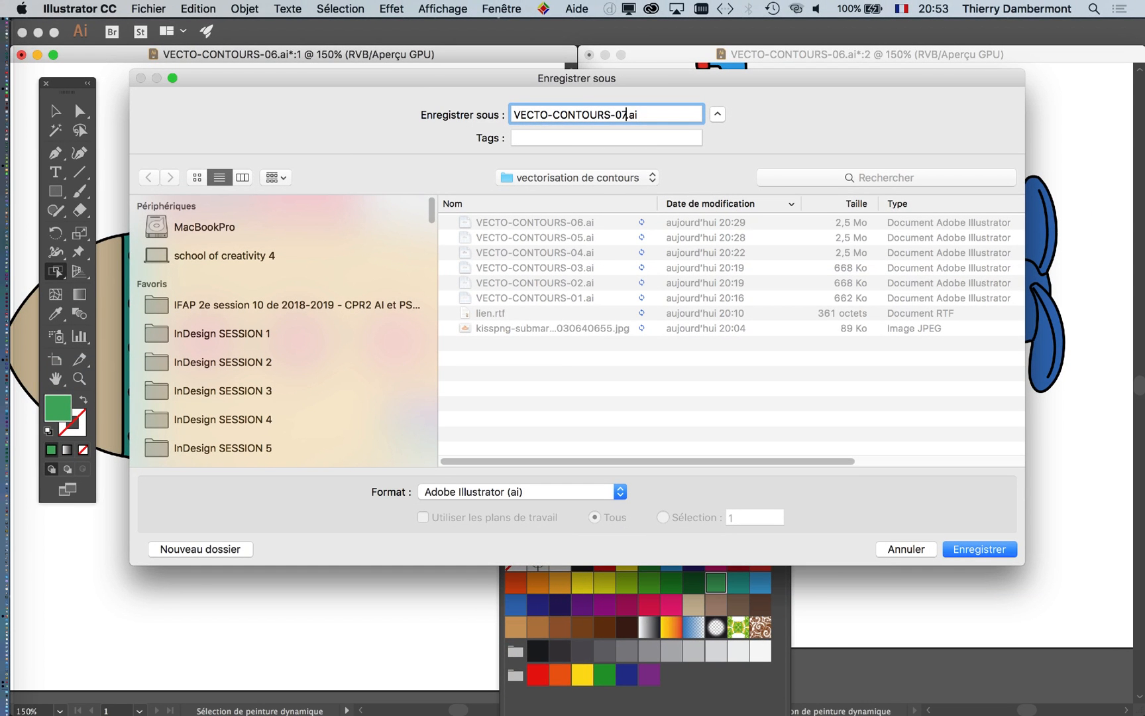
{"action": "key", "text": "Return"}
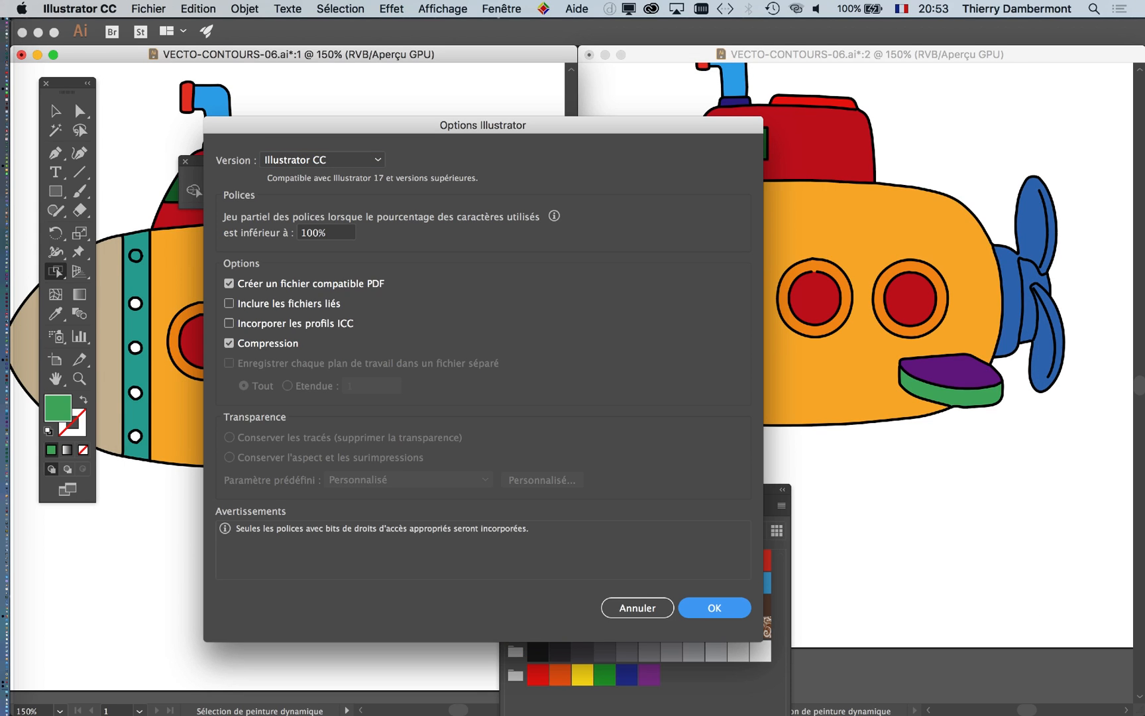
{"action": "key", "text": "Return"}
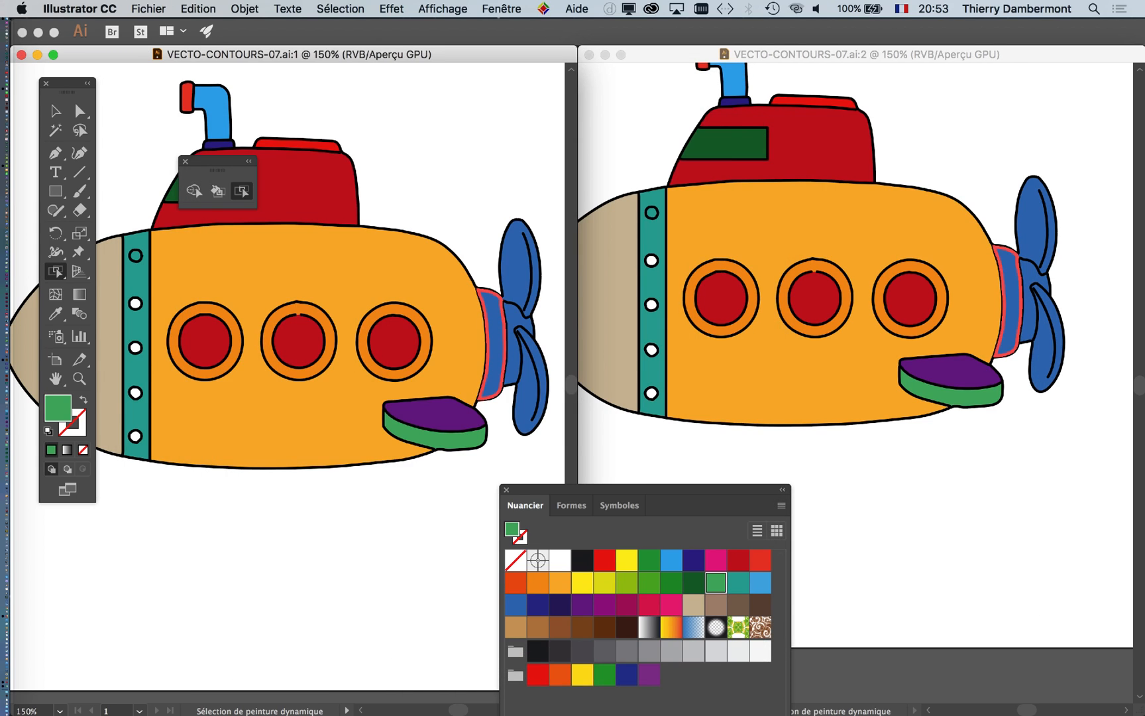
Save another copy of the document as VECTO-CONTOURS-08.ai in the same folder
{"action": "key", "text": "super+minus"}
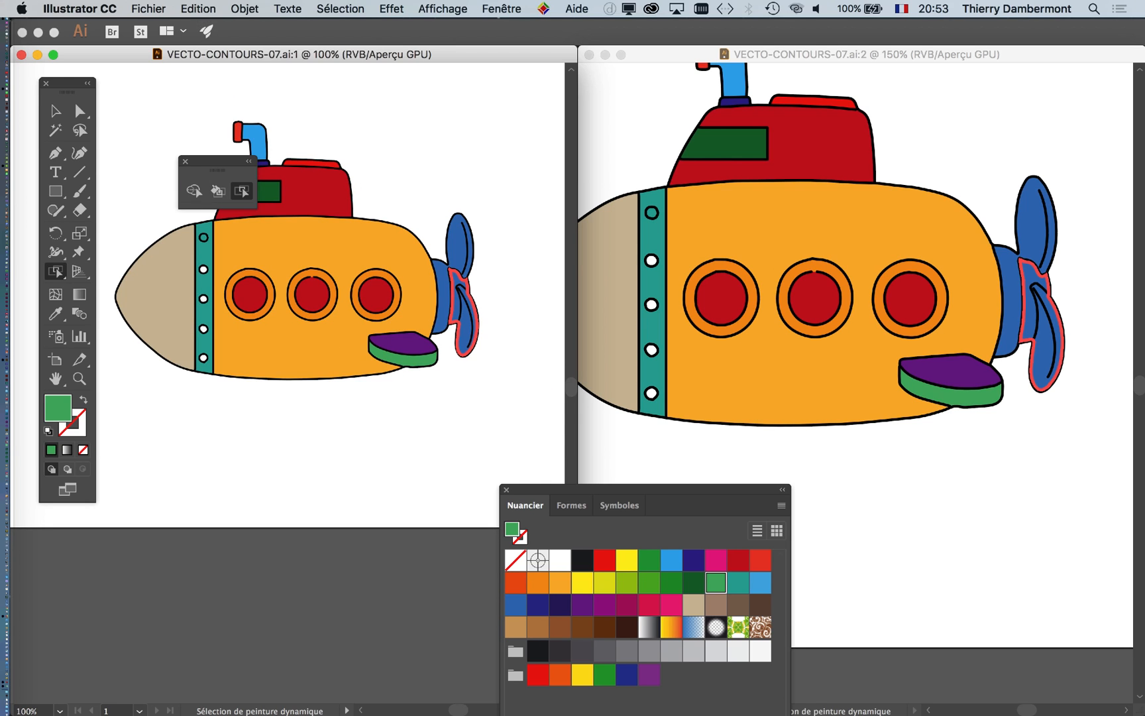
{"action": "key", "text": "super+shift+s"}
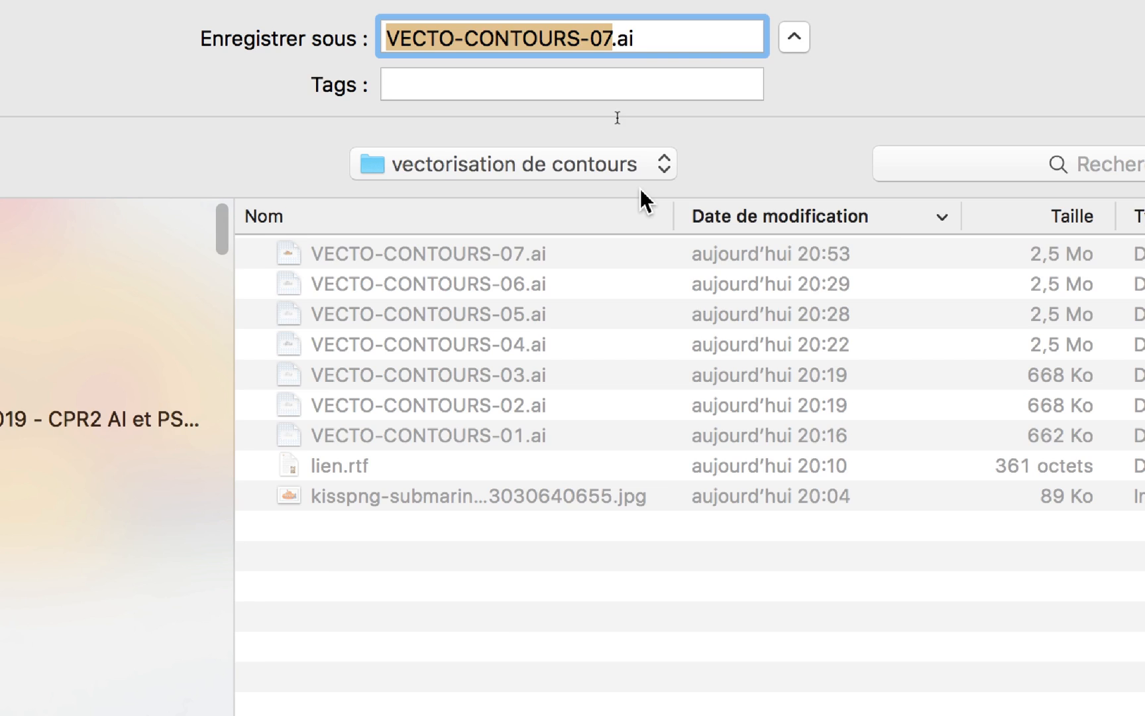
{"action": "left_click", "coordinate": [622, 116]}
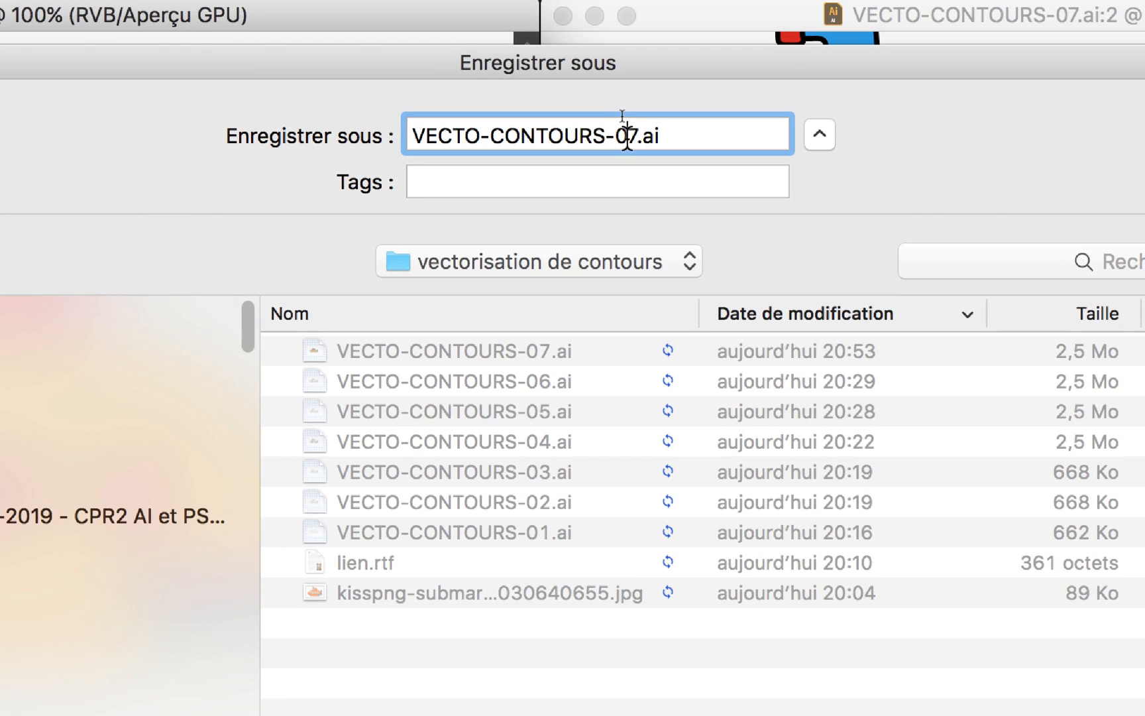
{"action": "key", "text": "Delete"}
{"action": "type", "text": "8"}
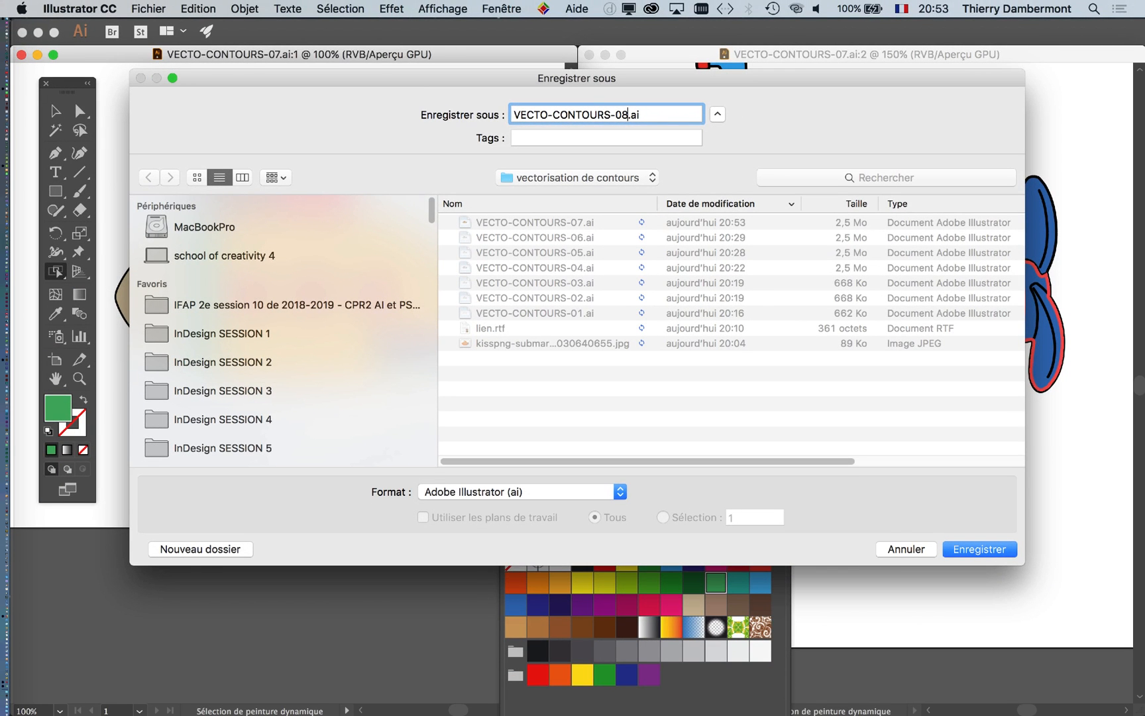
{"action": "key", "text": "Return"}
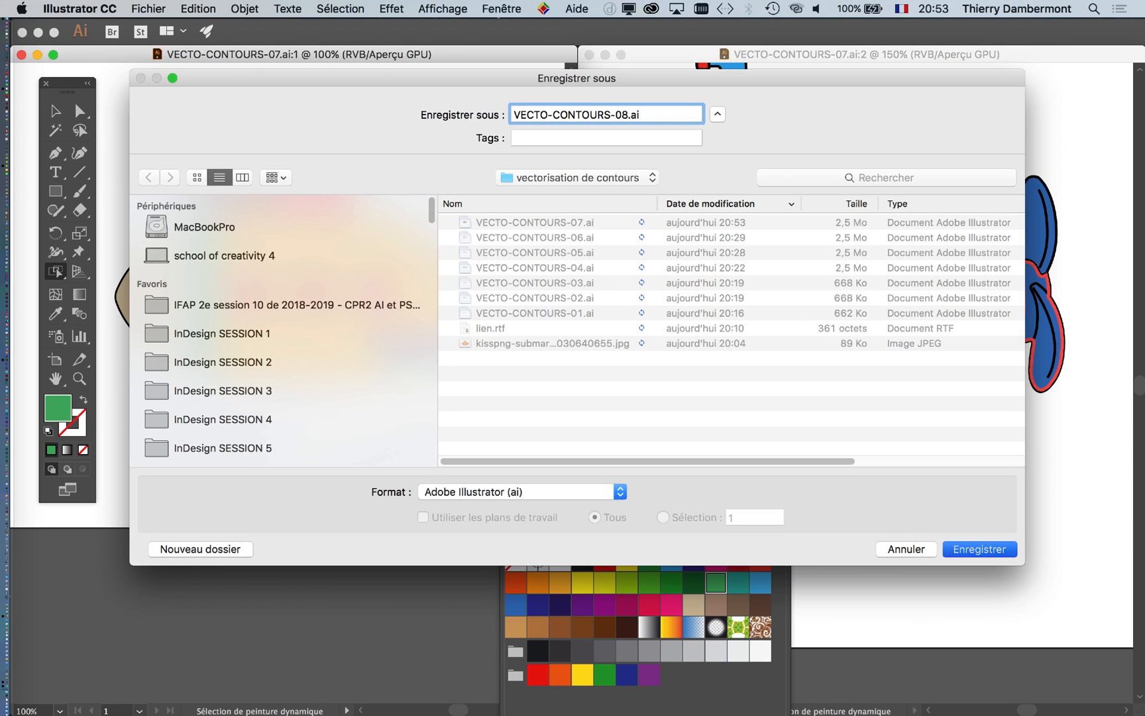